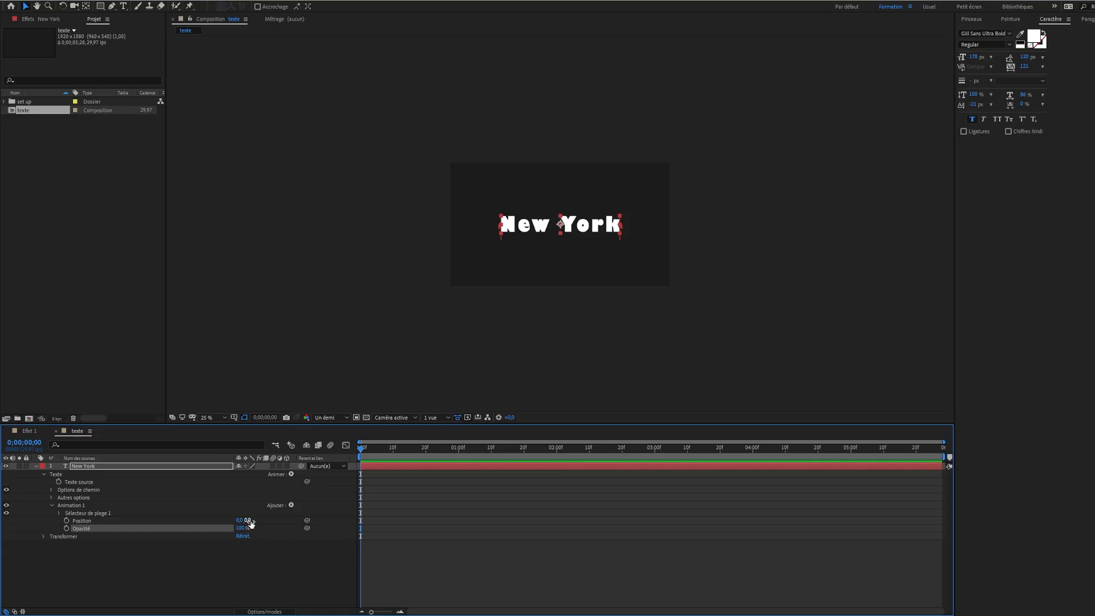
Set the New York text animator's Position to 0, 151 and its Opacity to 0%
drag(250, 523, 316, 525)
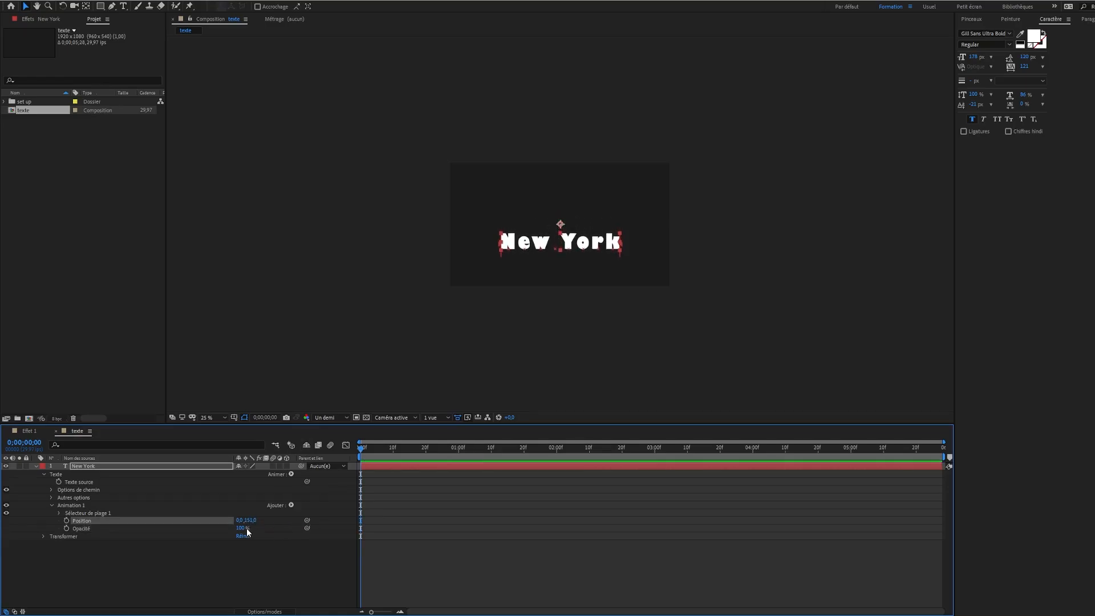
drag(241, 528, 152, 529)
click(150, 531)
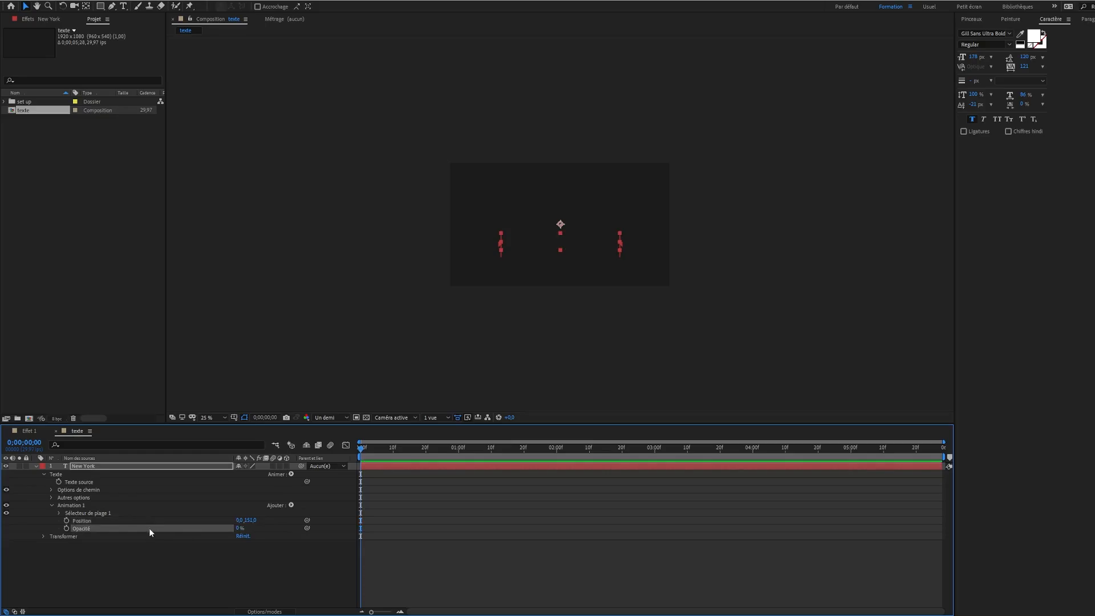
Keyframe the New York range selector's Décalage (offset) from -100% at 0 seconds to 100% at 1 second
click(59, 516)
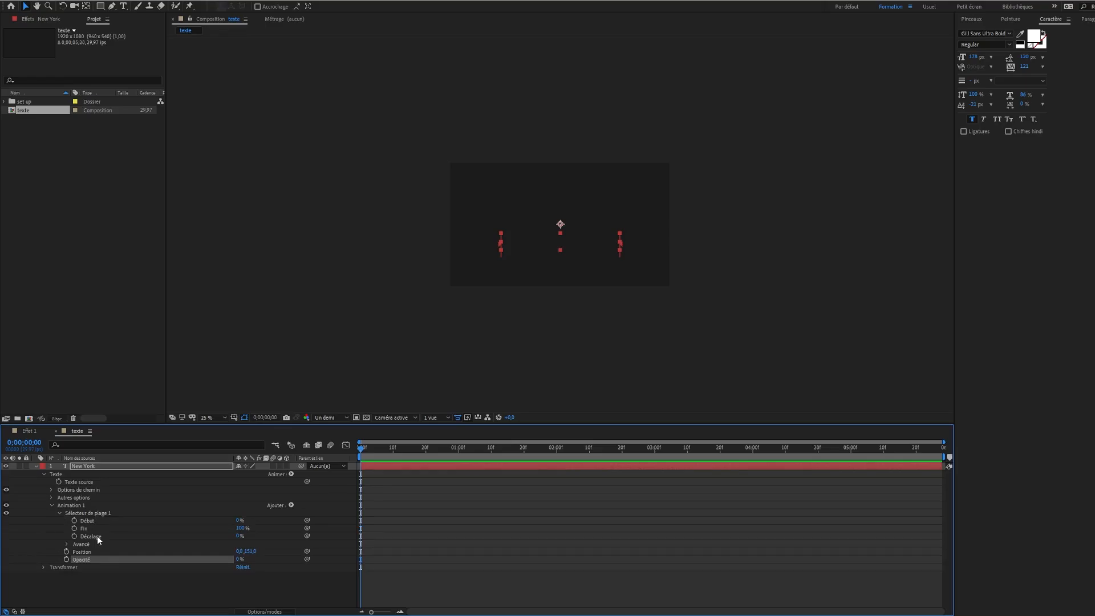
drag(239, 536, 126, 536)
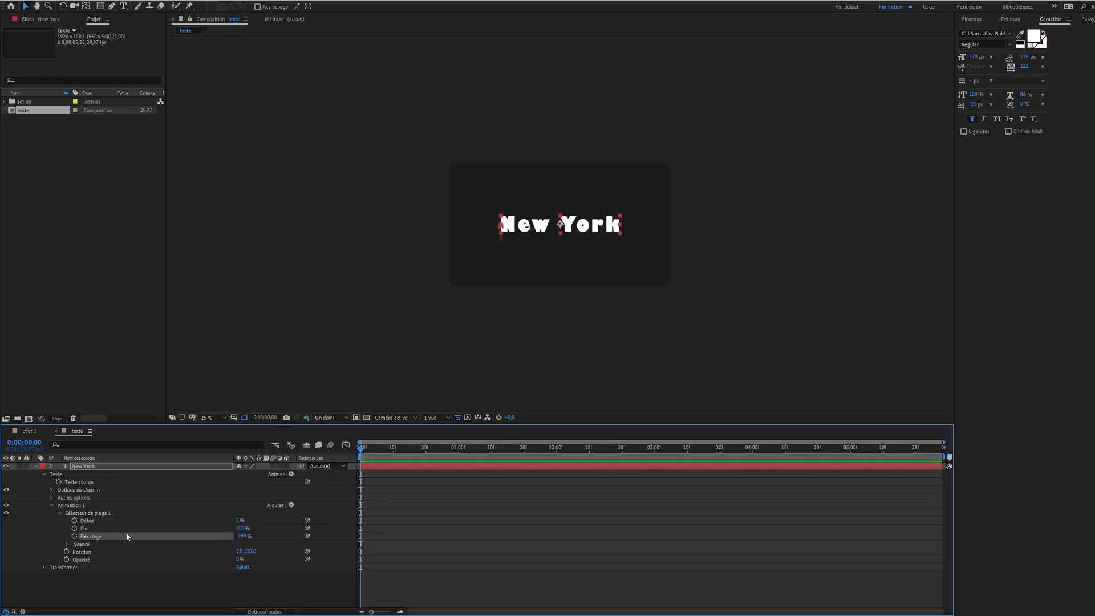
click(75, 536)
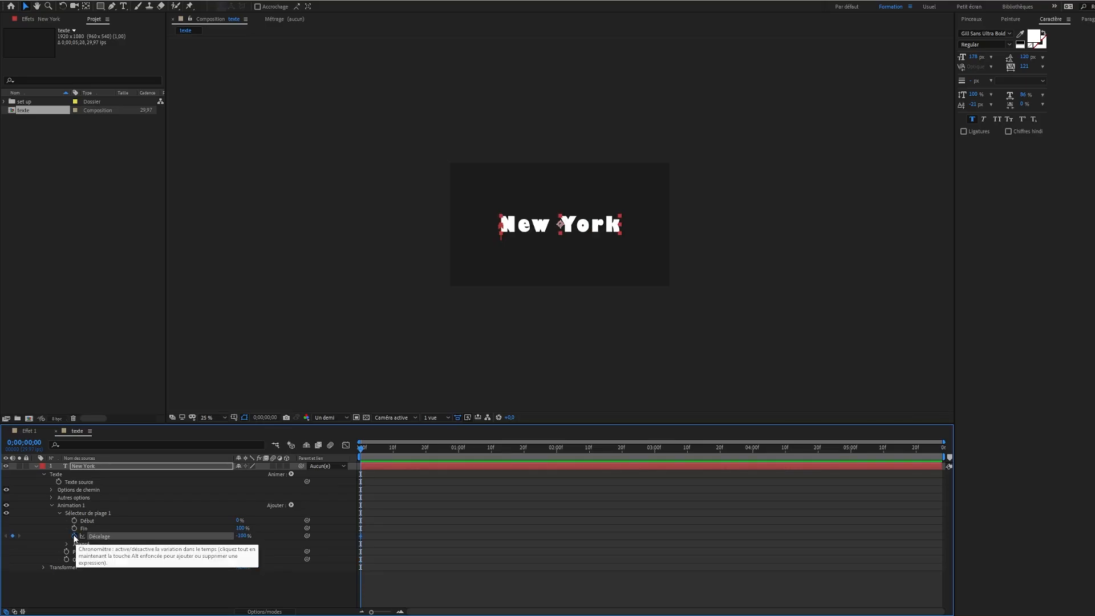
key(shift+Page_Down)
key(shift+Page_Down)
key(shift+Page_Down)
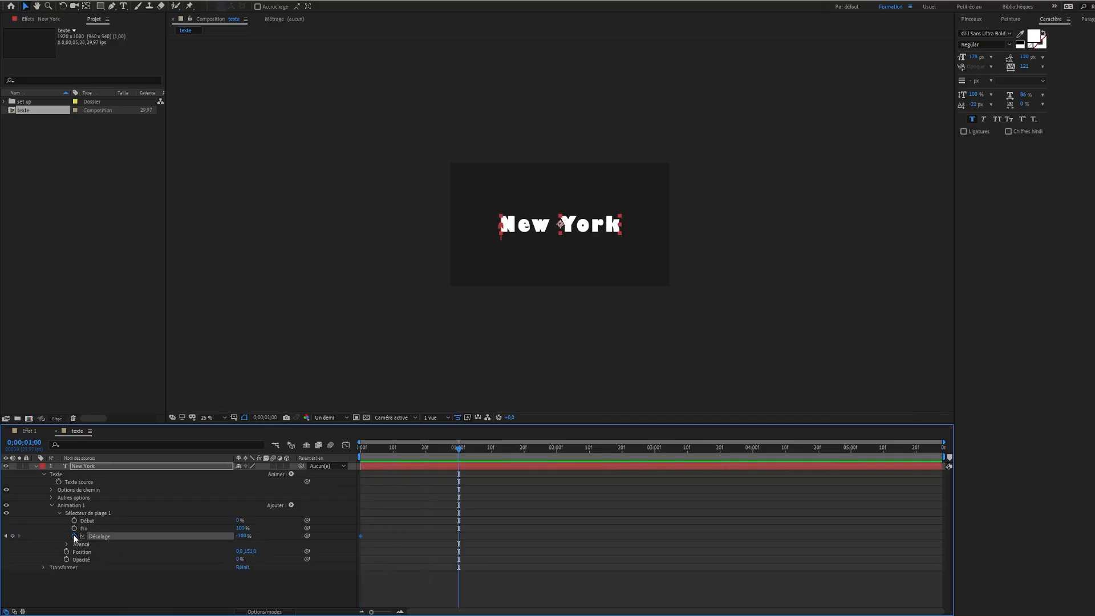
drag(239, 537, 486, 558)
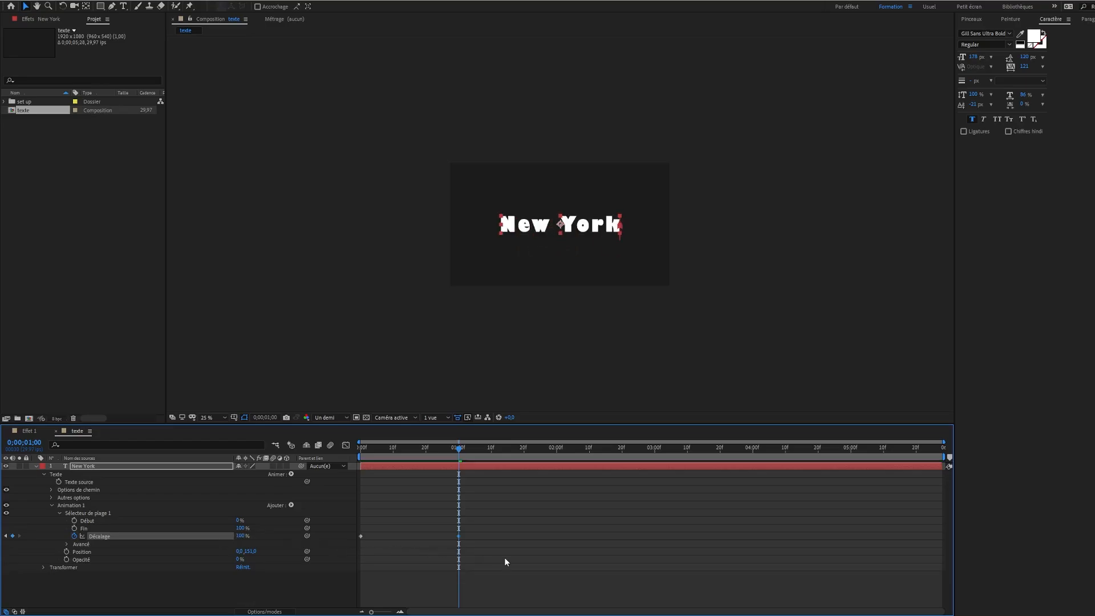
Set the range selector's advanced shape to Dégradé du haut, with Lisser vers le haut at 30% and Lisser vers le bas at 100%
click(67, 543)
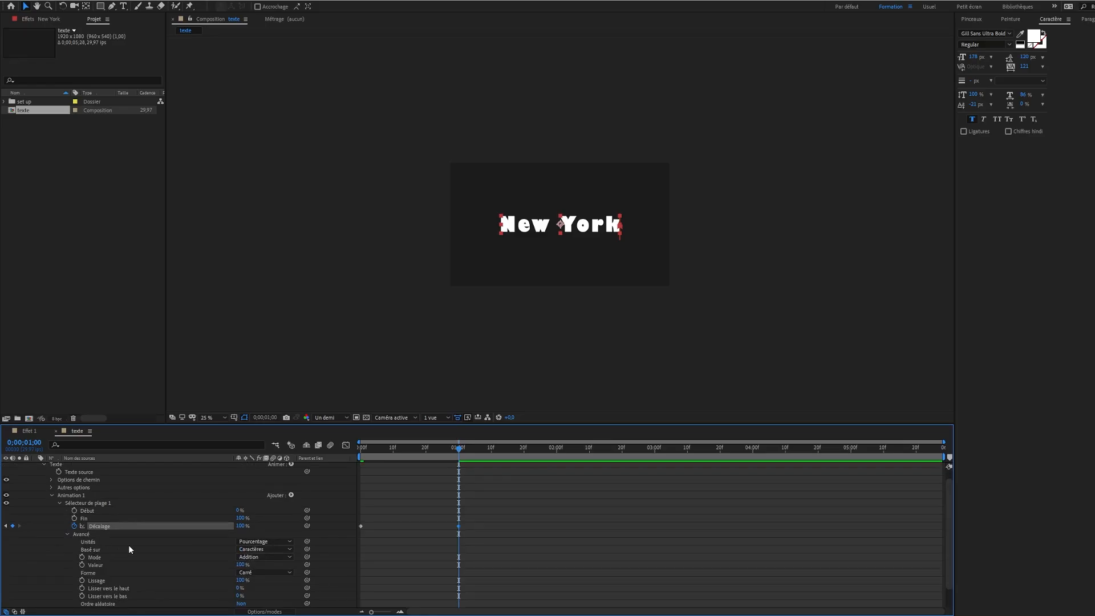
scroll(128, 545, down, 1)
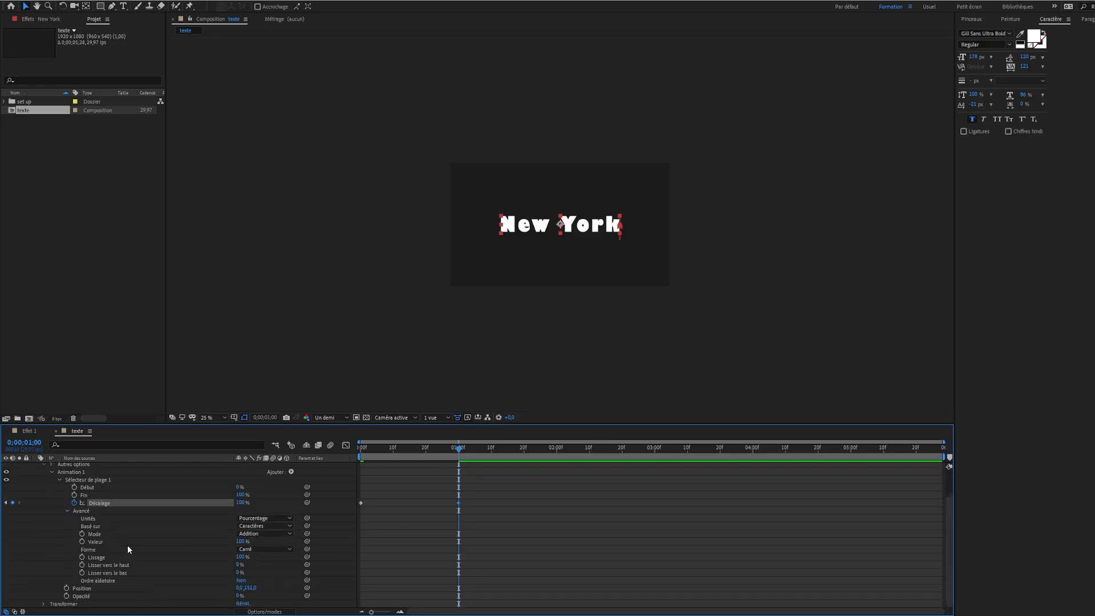
click(255, 549)
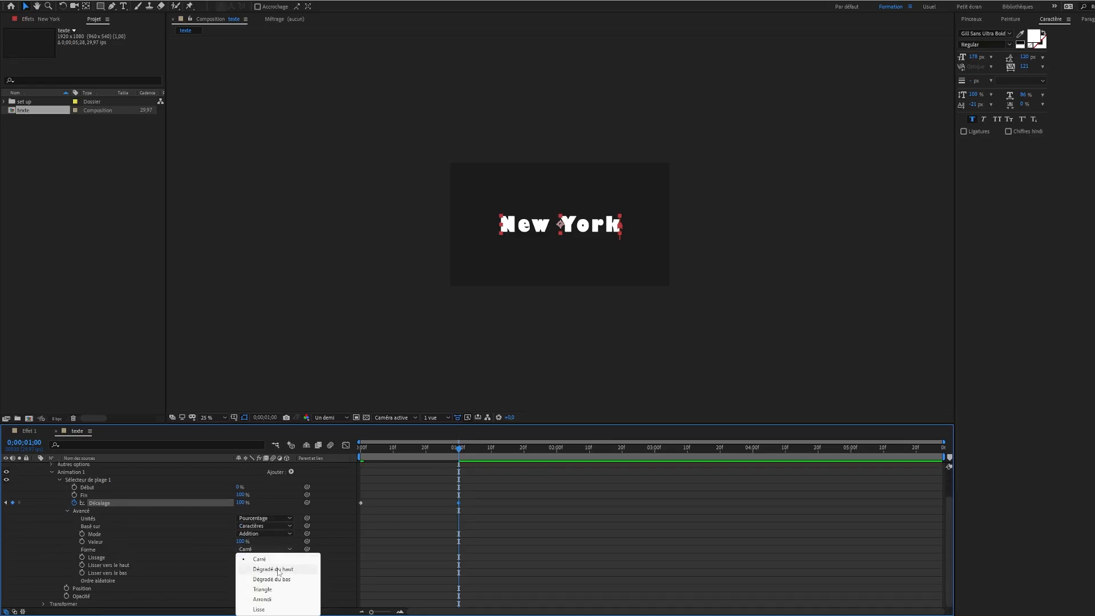
click(274, 569)
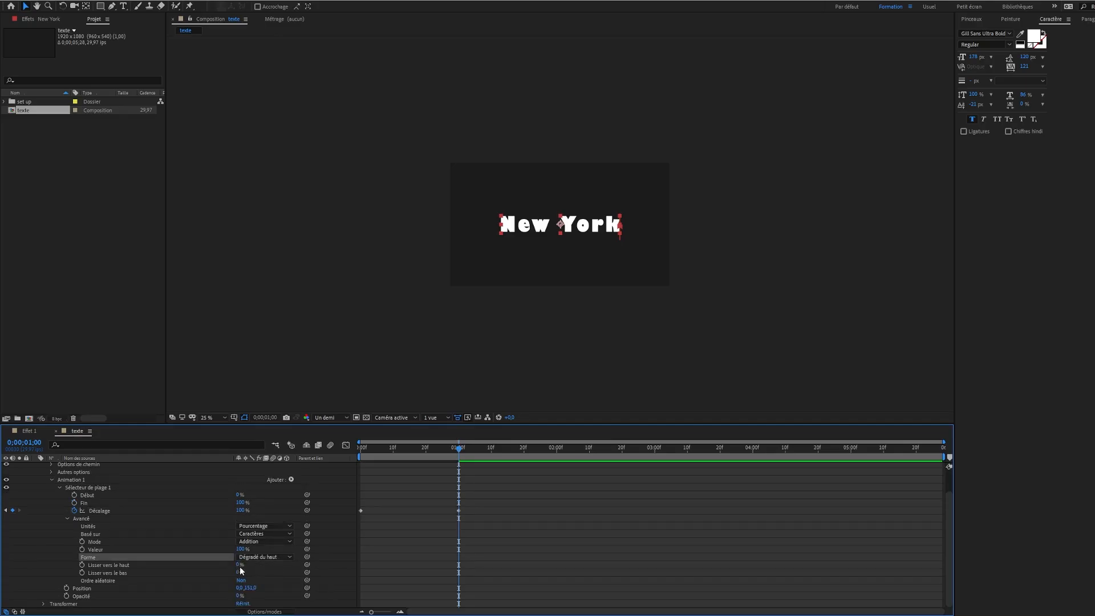
drag(239, 565, 252, 566)
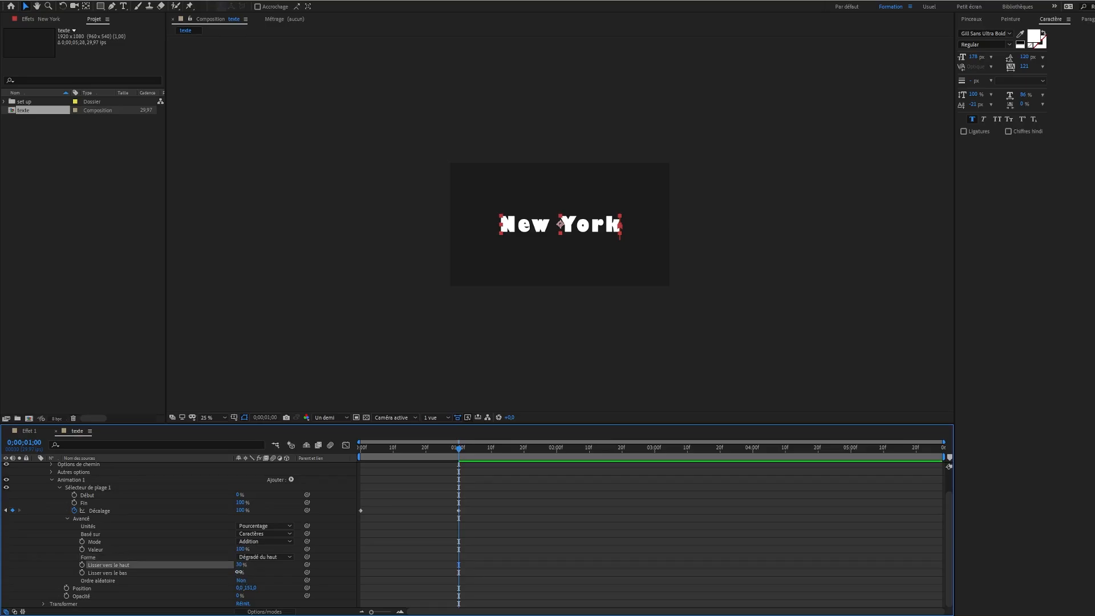
drag(239, 573, 346, 582)
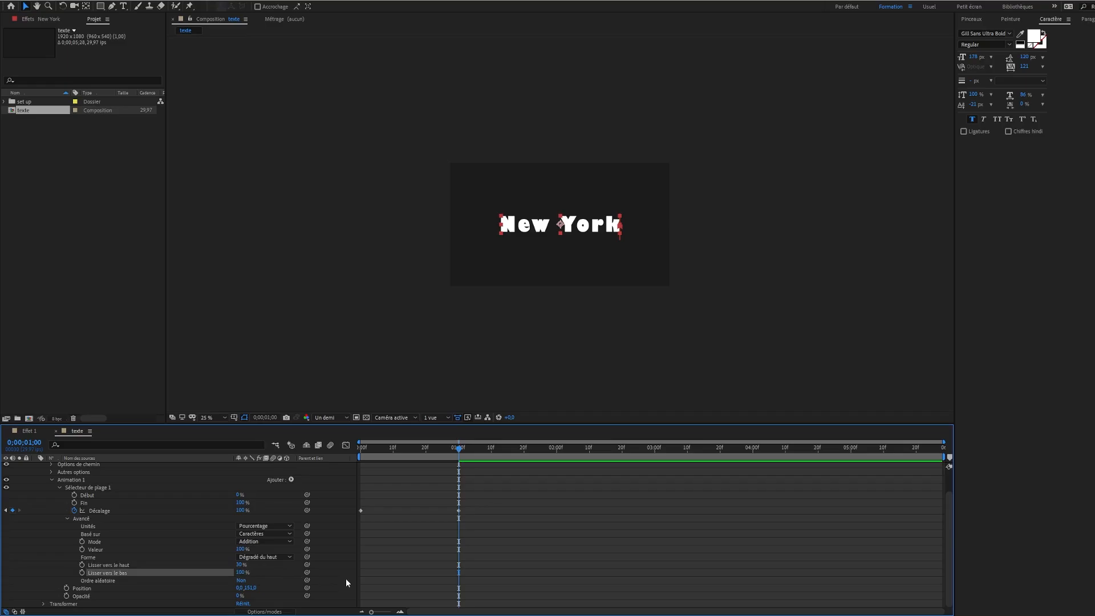
scroll(190, 542, up, 1)
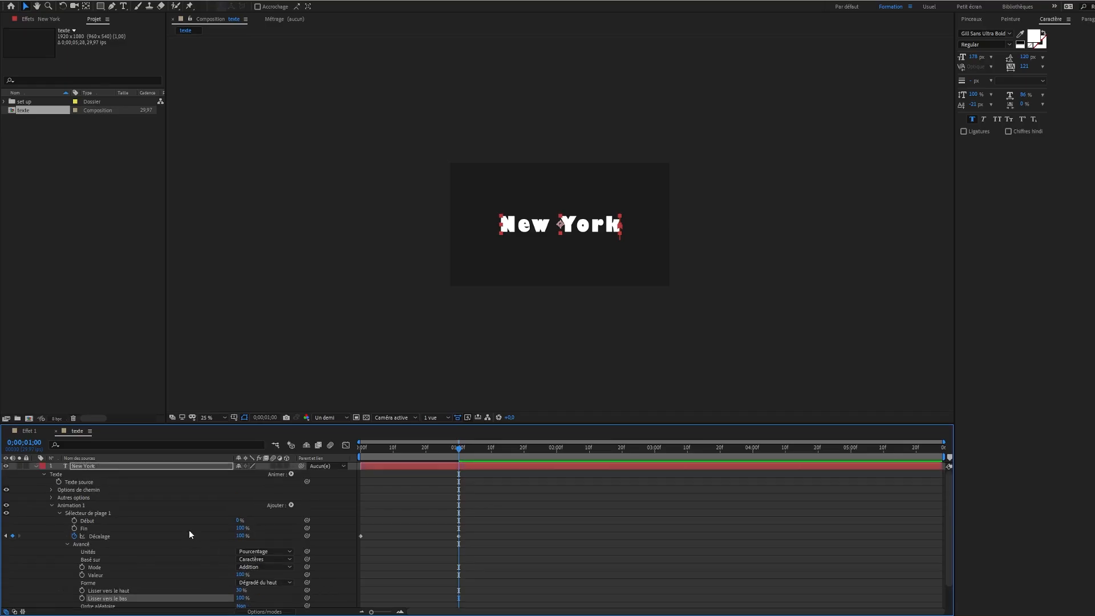
Enable motion blur on the New York layer and return the playhead to the start of the composition
click(273, 465)
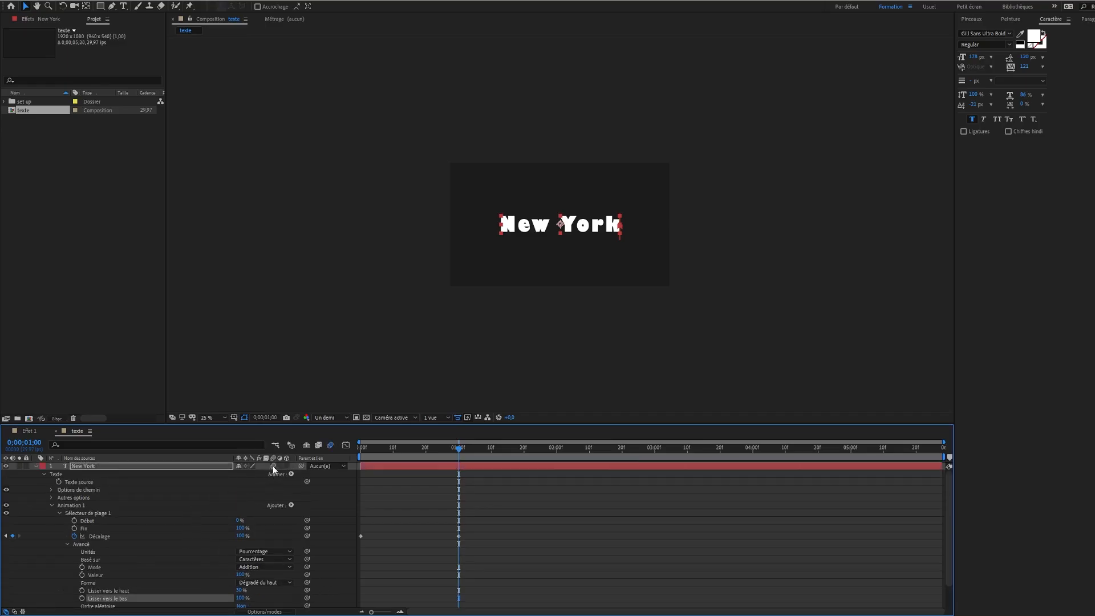
drag(388, 445, 346, 447)
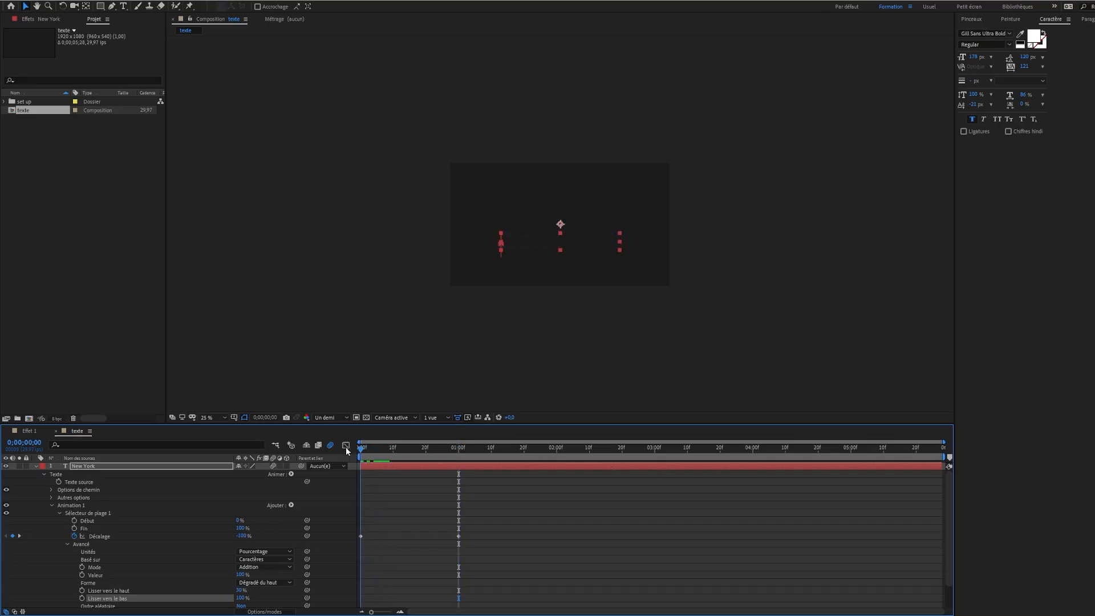
drag(504, 516, 354, 558)
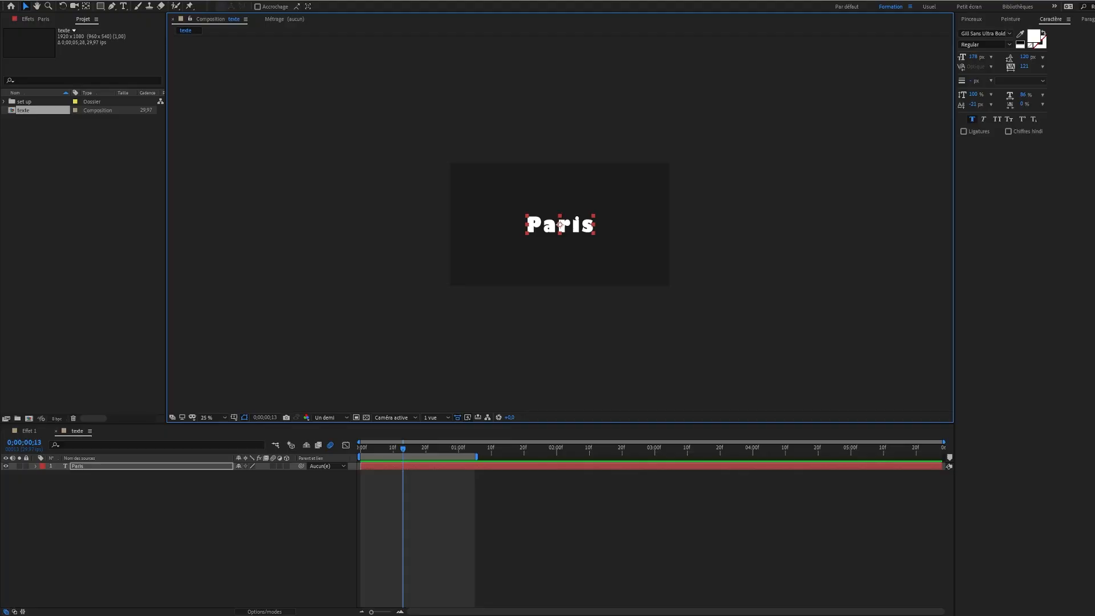
Add an Echelle (scale) text animator to the Paris layer and set its scale to 120%
click(36, 464)
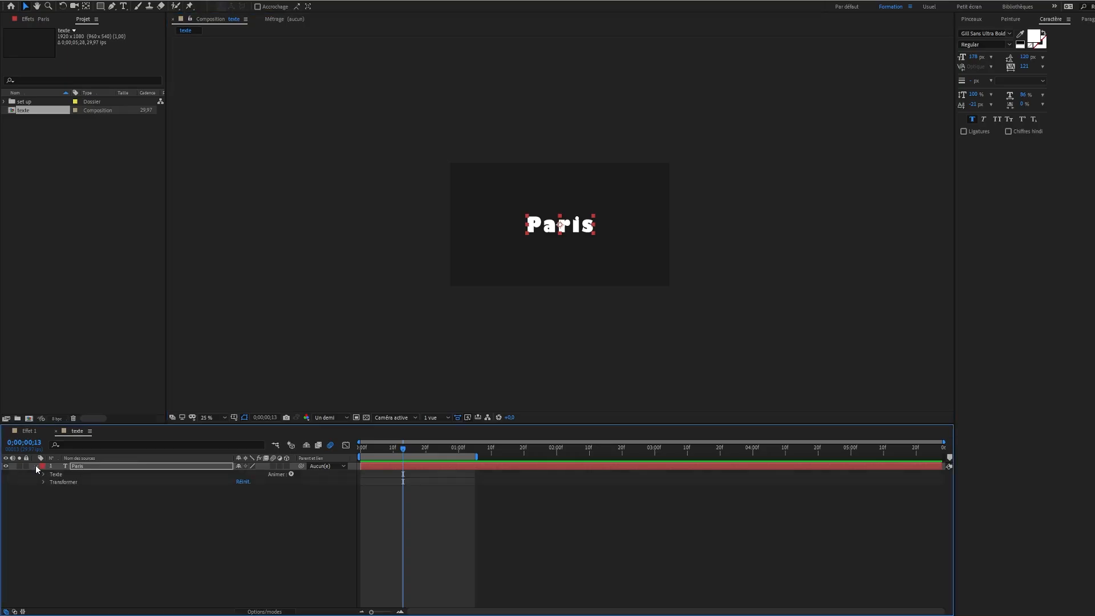
click(291, 474)
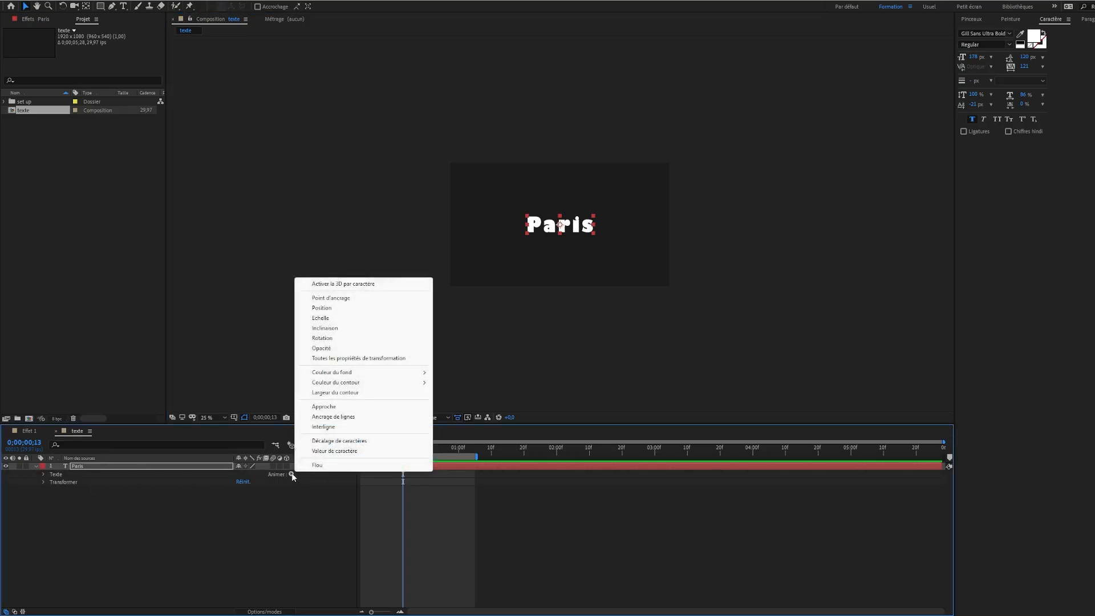
click(369, 318)
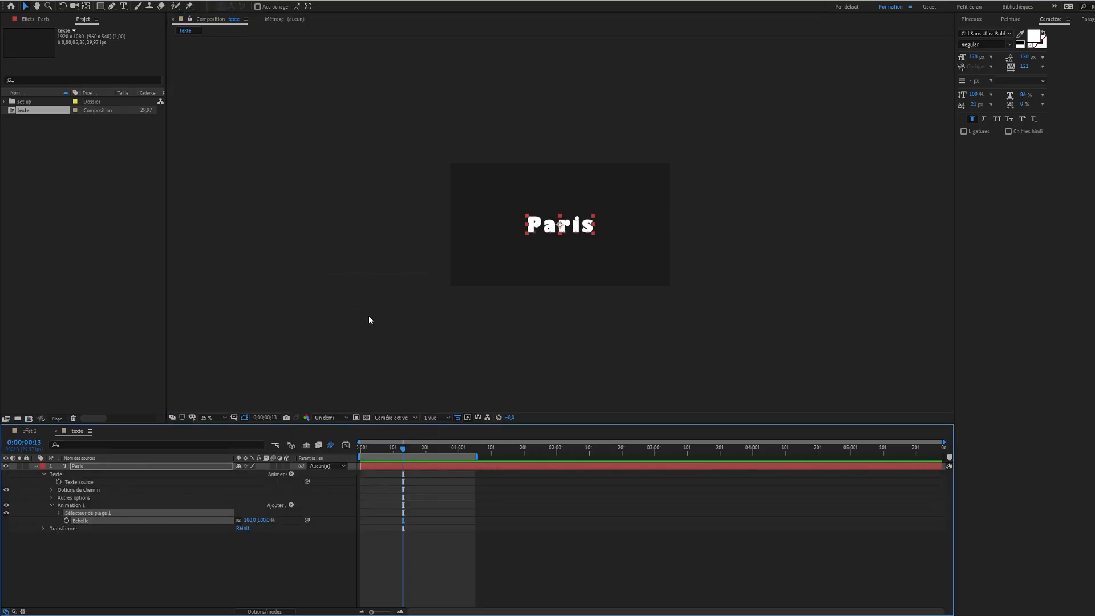
drag(254, 520, 273, 521)
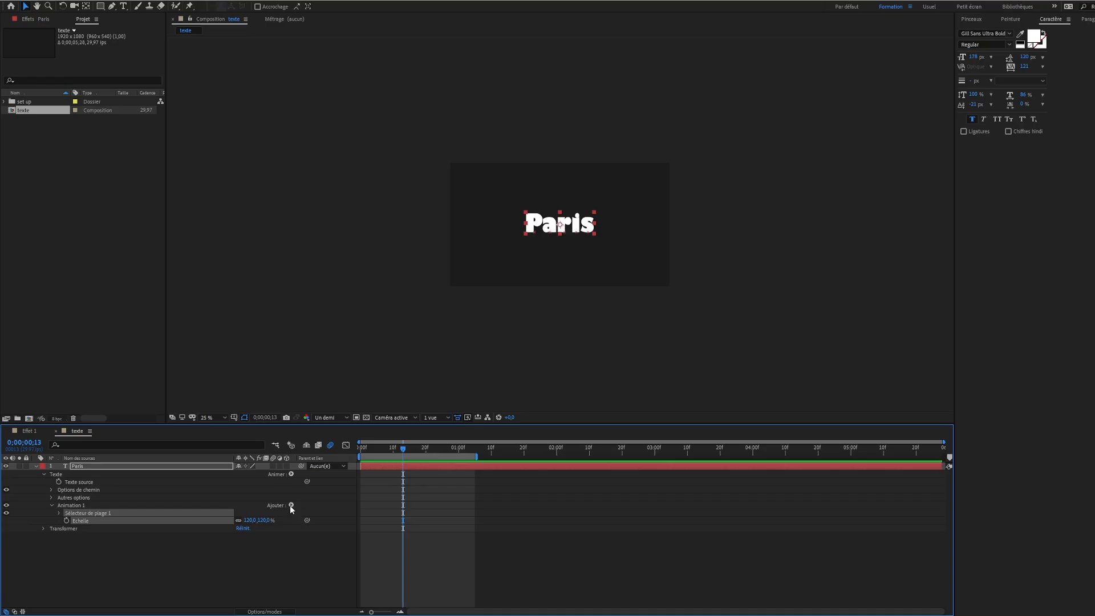
Add a Tremblement (wiggly) selector to the Paris animator and set its Corrélation to 30%
click(290, 505)
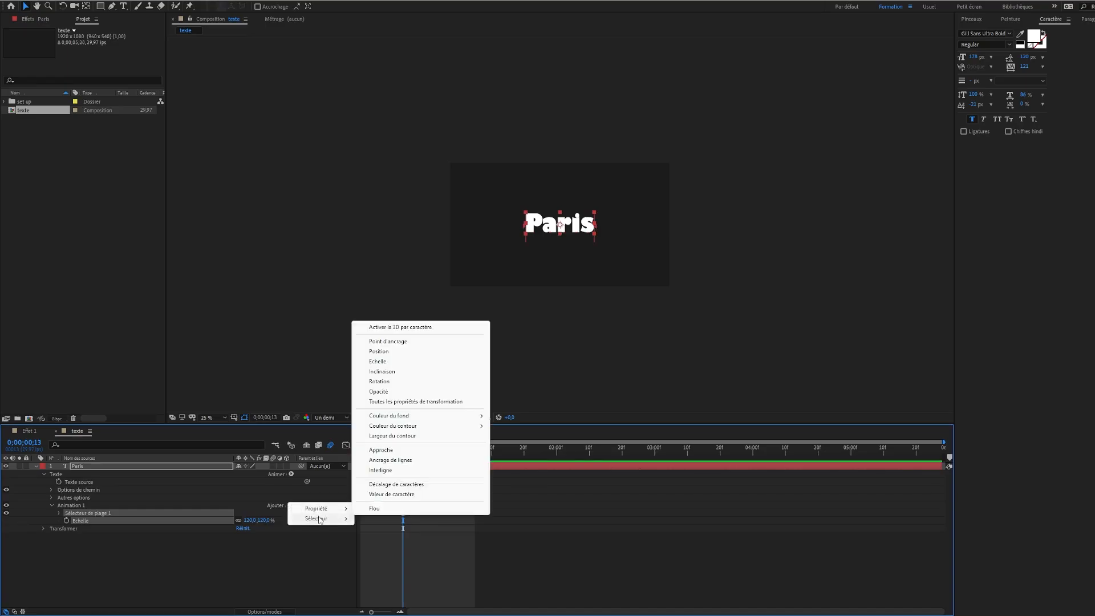
mouse_move(318, 519)
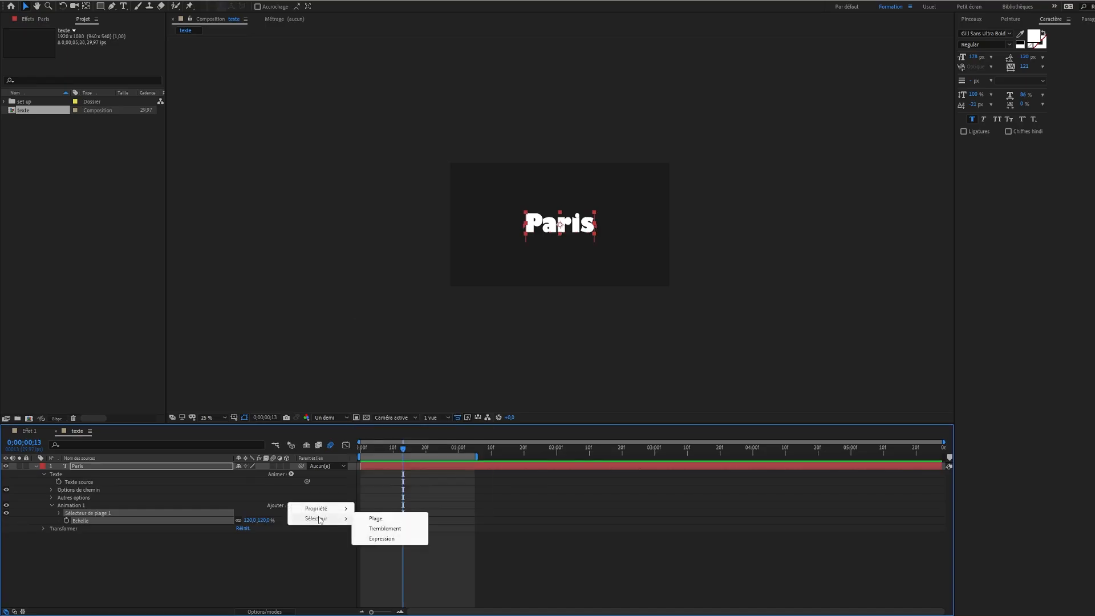
click(380, 529)
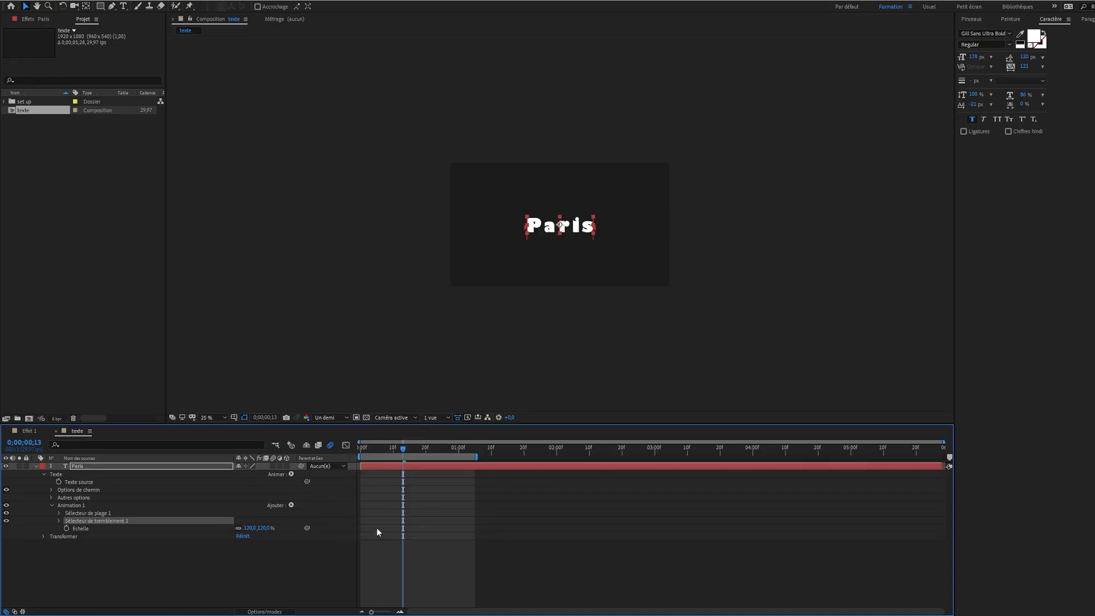
click(59, 520)
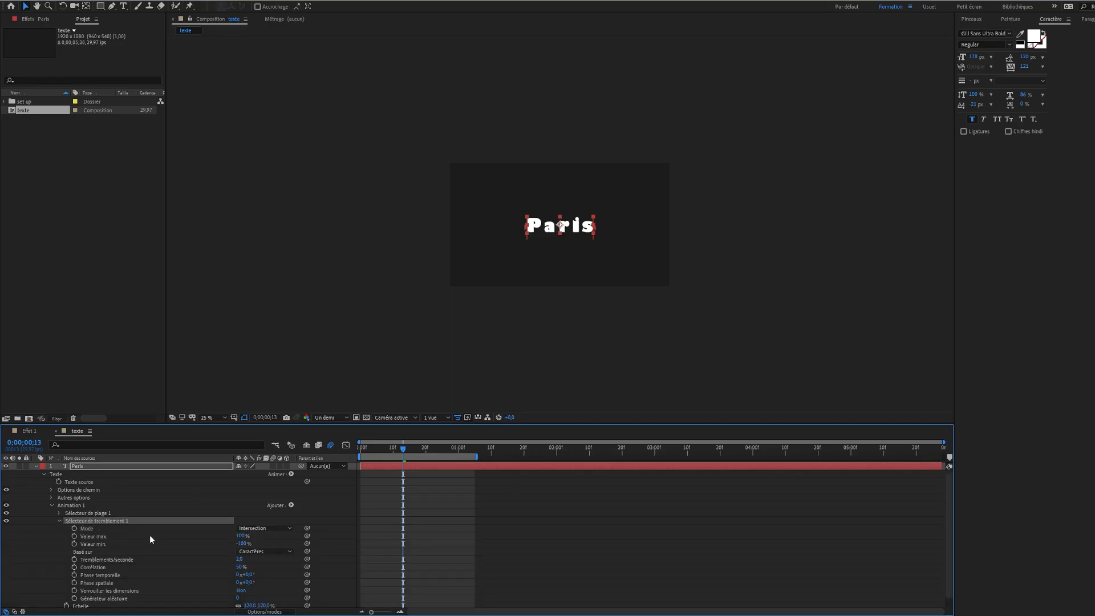
scroll(149, 536, down, 1)
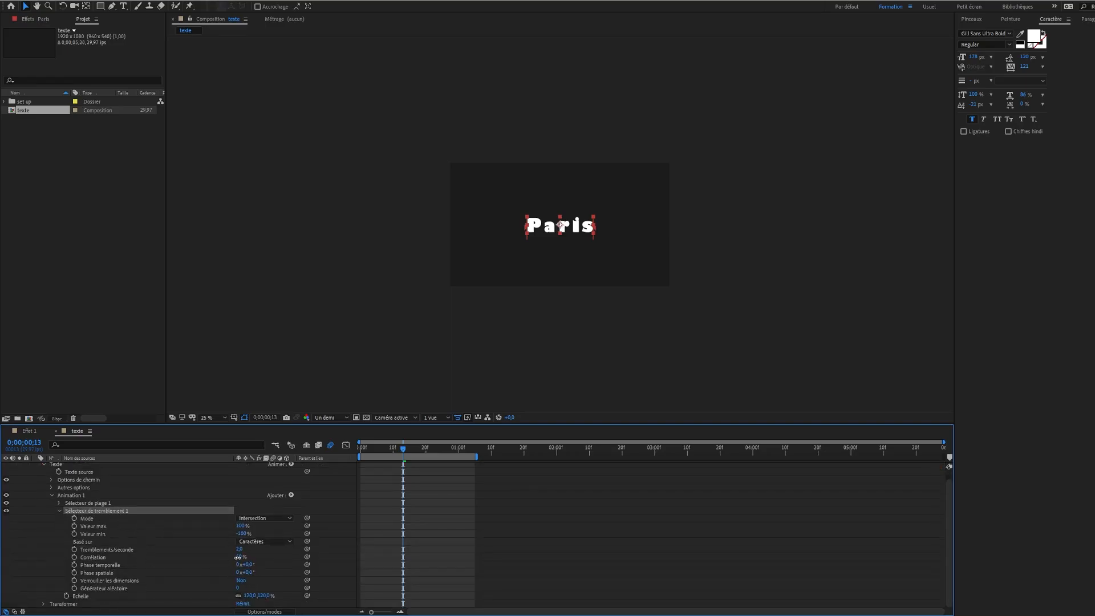
drag(238, 557, 231, 562)
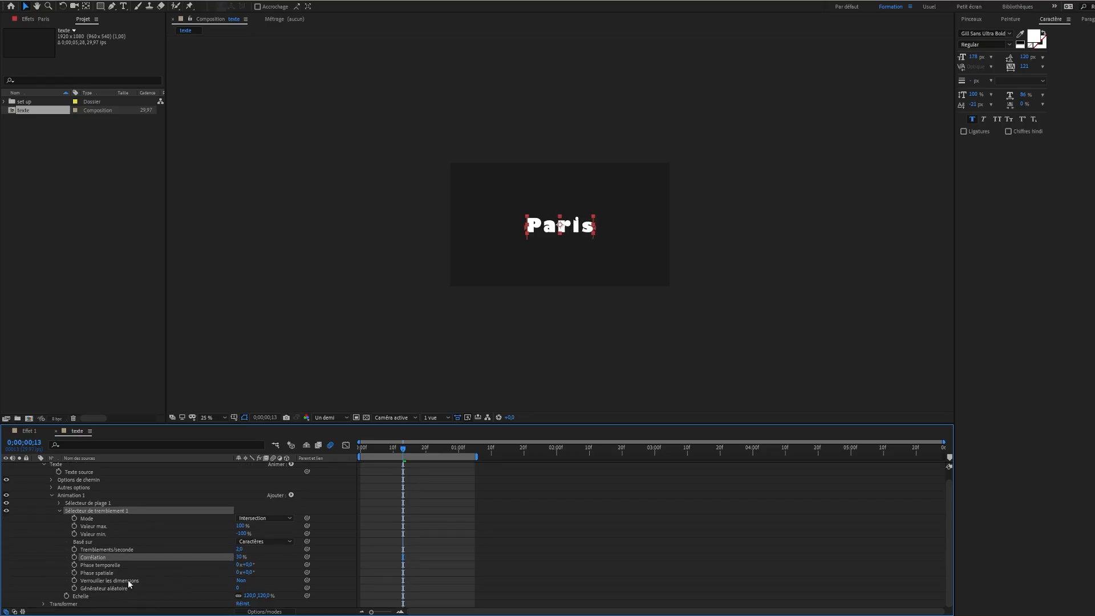
Apply the expression wiggle(2,50) to the Paris animator's Echelle property and preview the animation from the start
alt+click(67, 597)
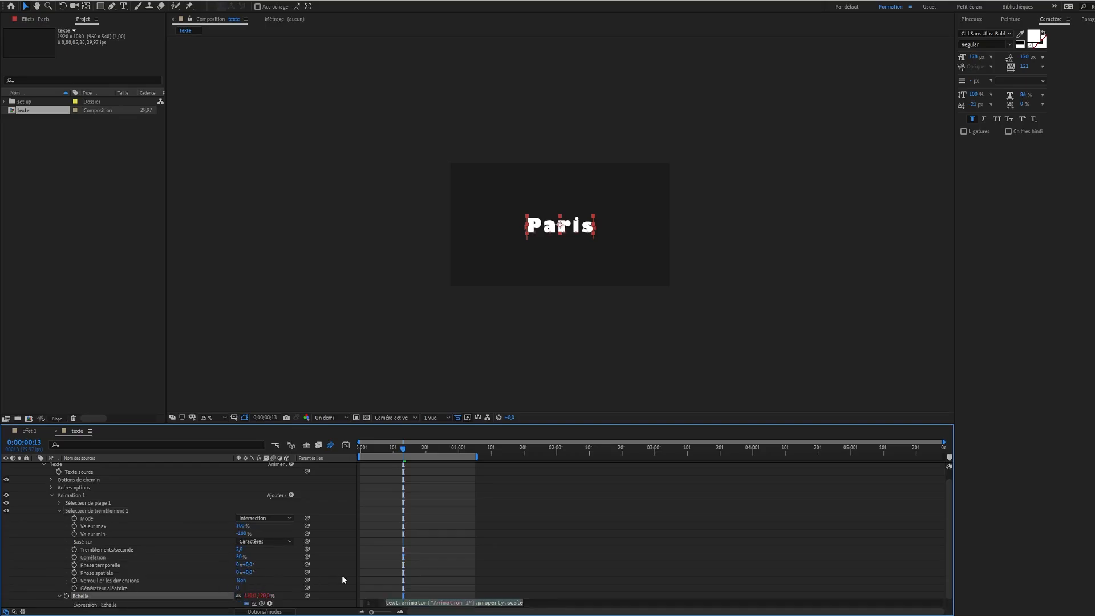
text(wiggle)
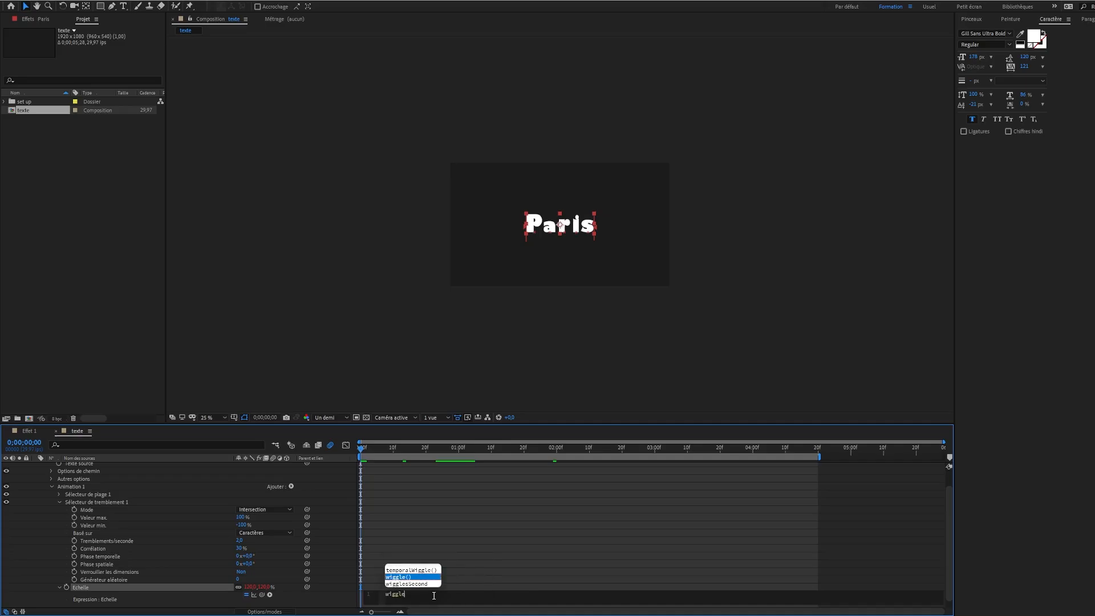
key(Return)
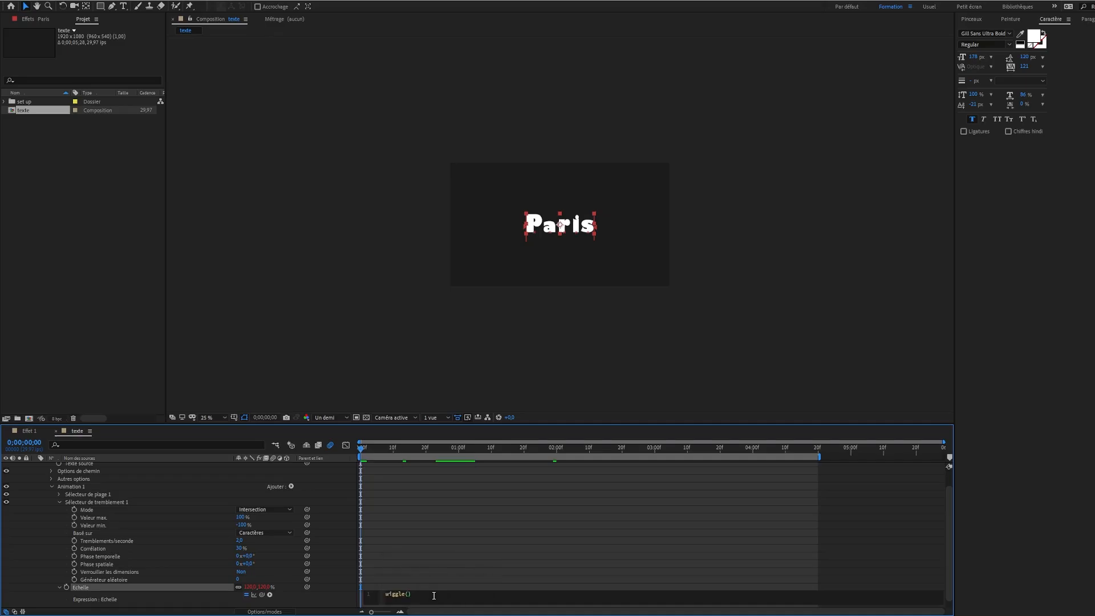
text(2,50)
click(361, 450)
key(space)
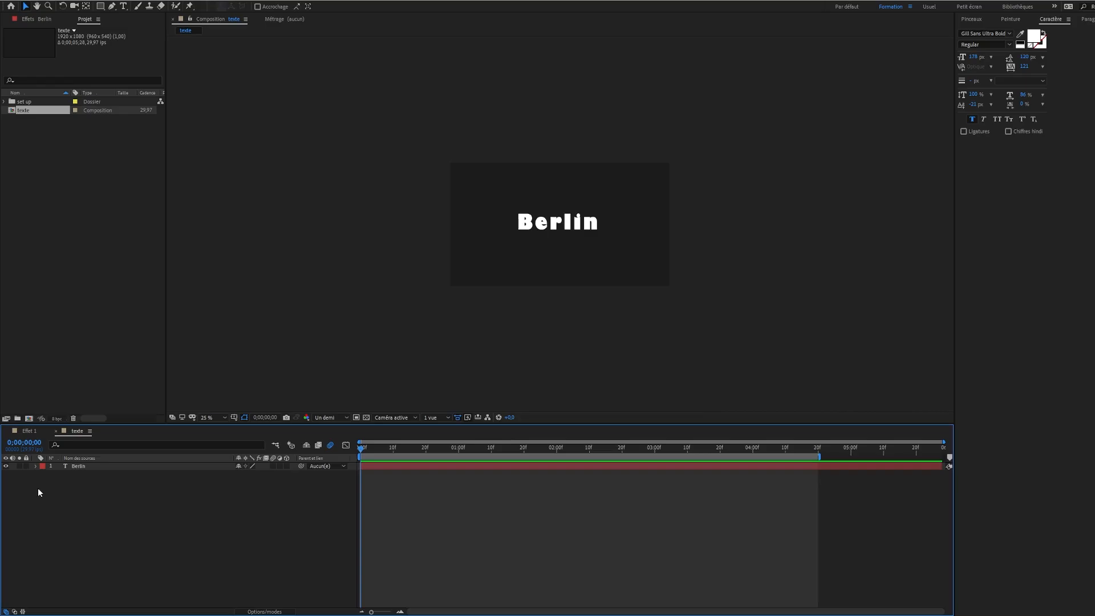
Add a Position text animator to the Berlin layer and include the Opacité property in it
click(36, 467)
click(291, 474)
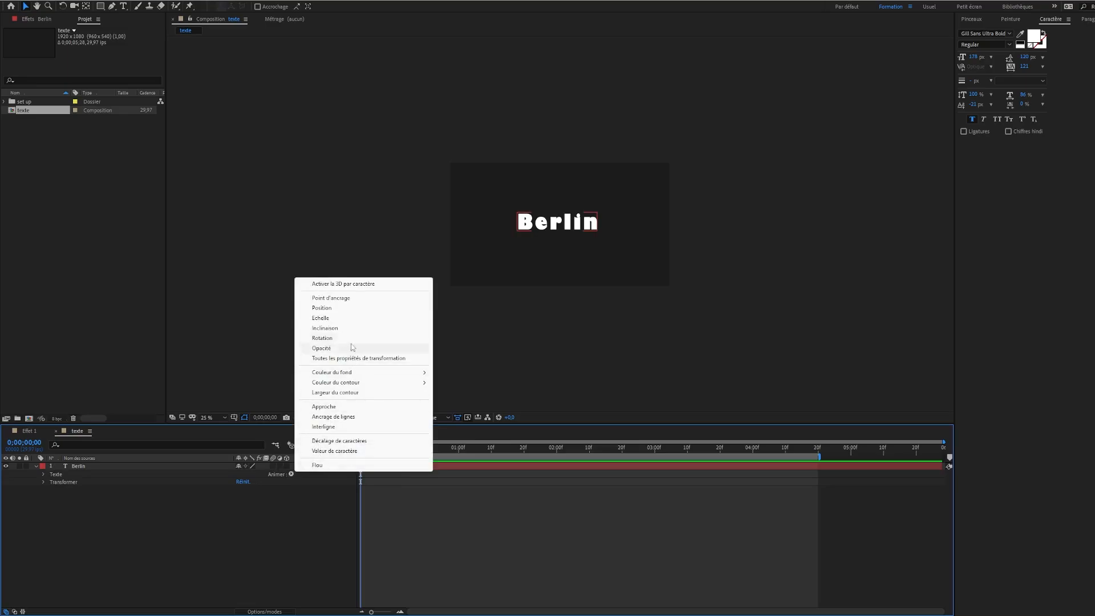
click(342, 308)
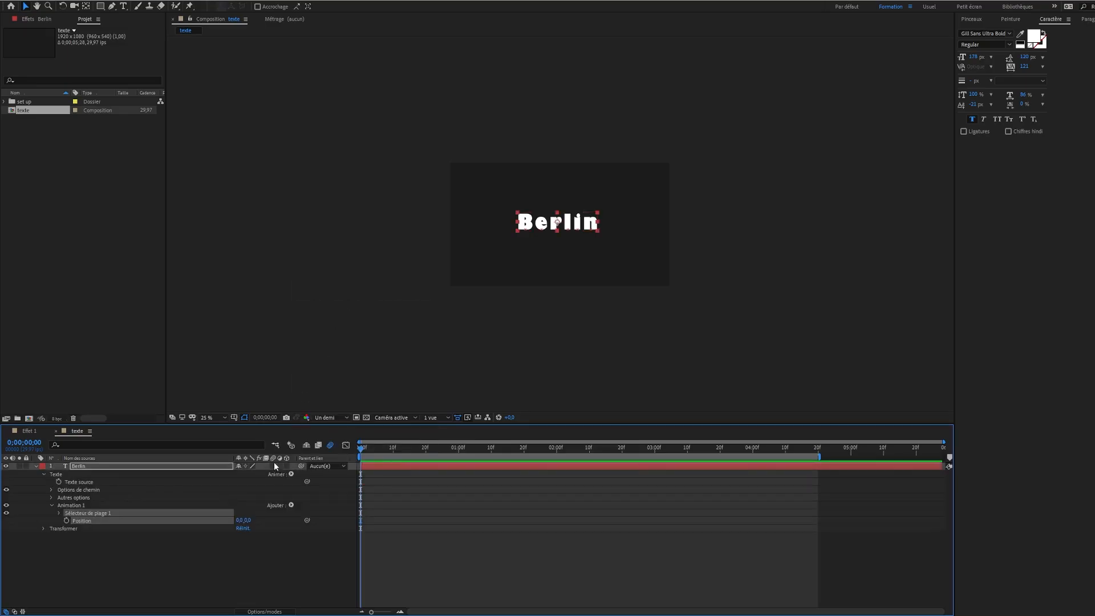
click(291, 506)
mouse_move(342, 508)
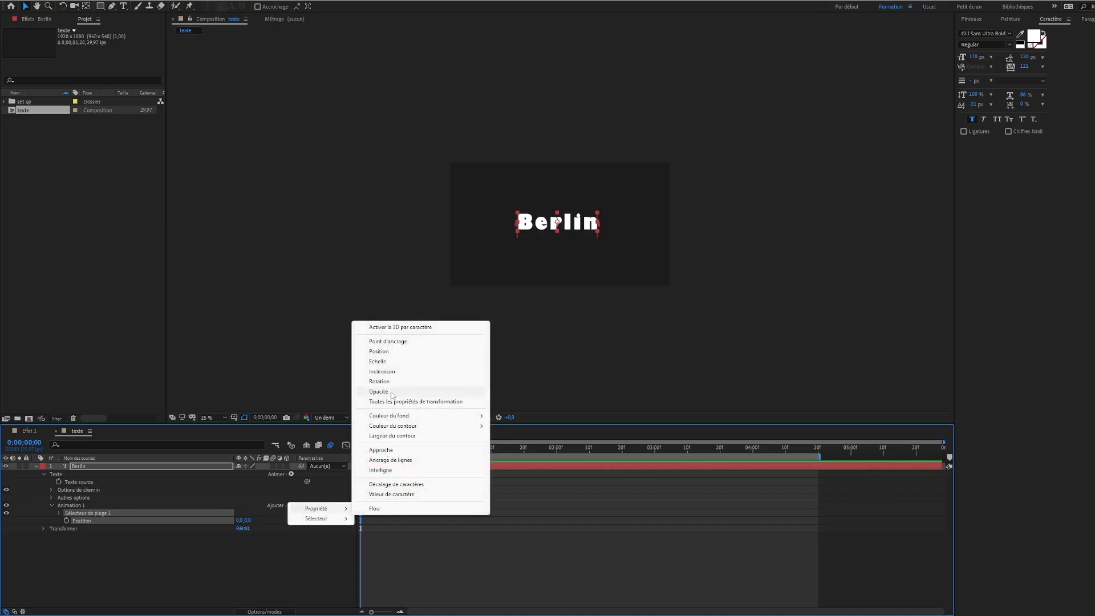
click(391, 394)
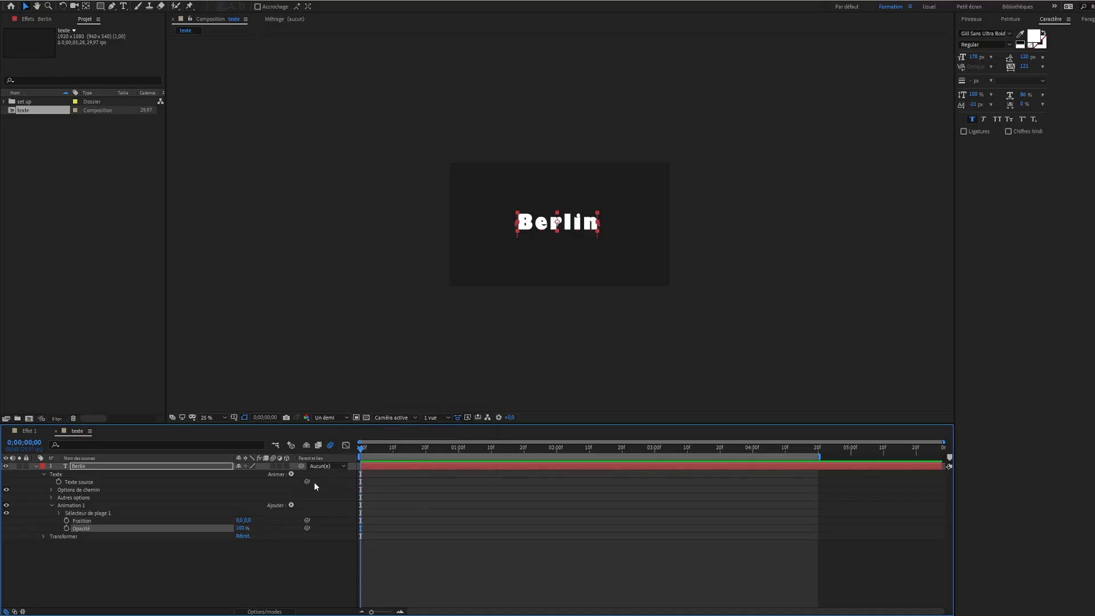
Add the Approche property to the Berlin animator and set Position to 0, 150, Opacité to 0% and Valeur d'approche to -117
click(296, 503)
mouse_move(315, 509)
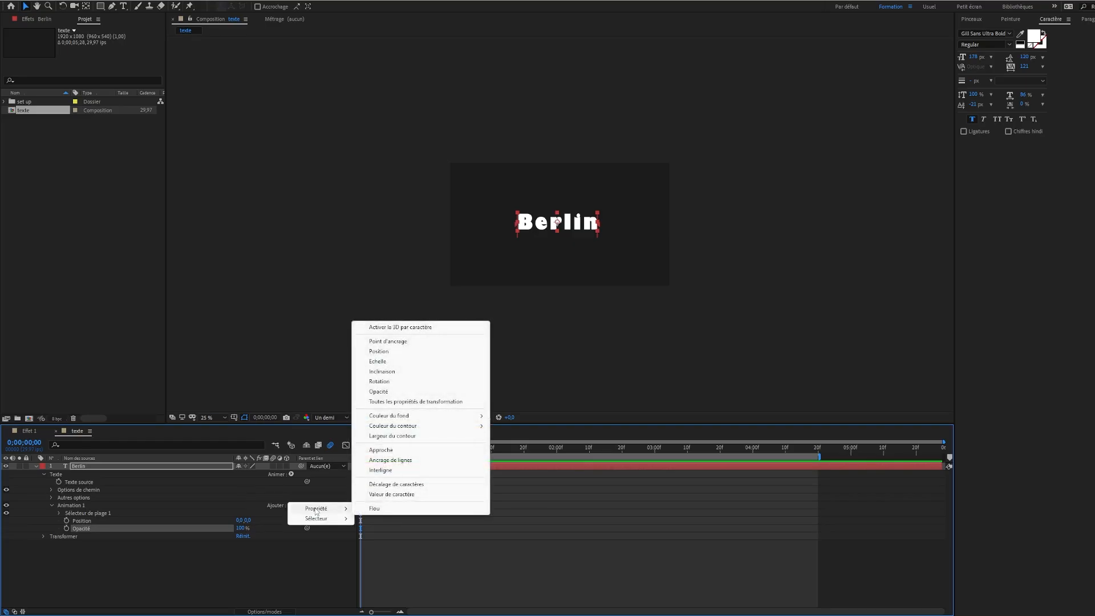
click(386, 451)
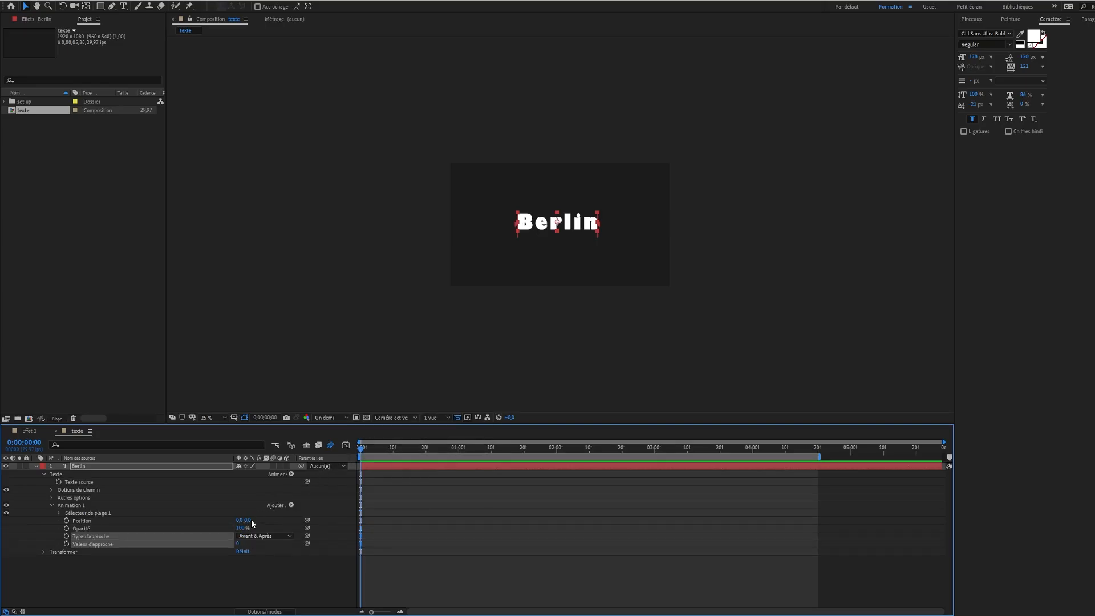
drag(247, 520, 313, 518)
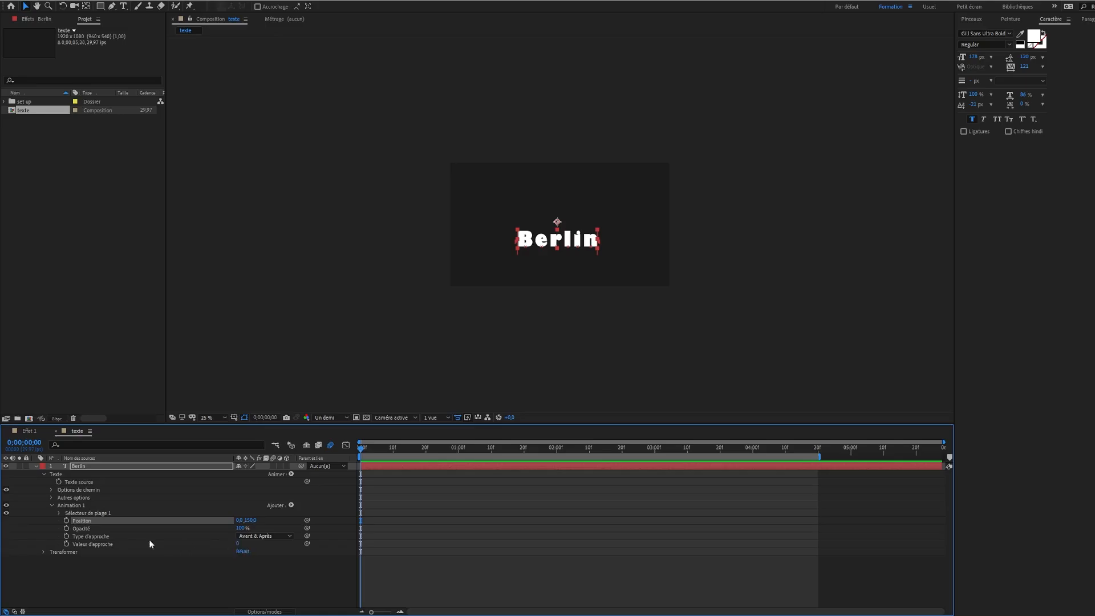
drag(237, 544, 158, 536)
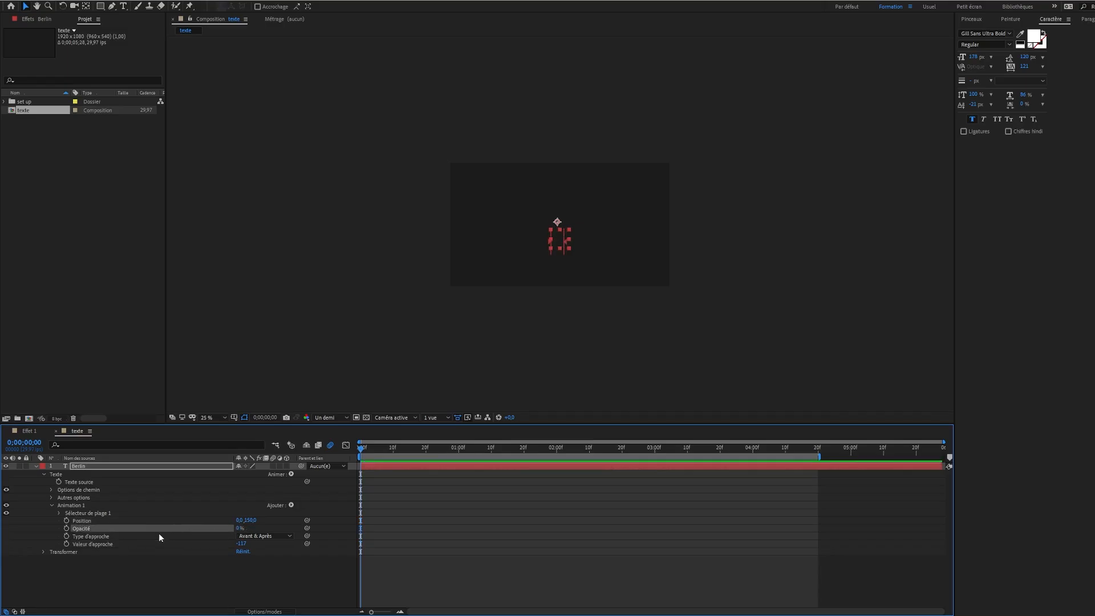
Keyframe the Berlin range selector's Début from 0% at the start of the composition to 100% at 1 second
click(60, 512)
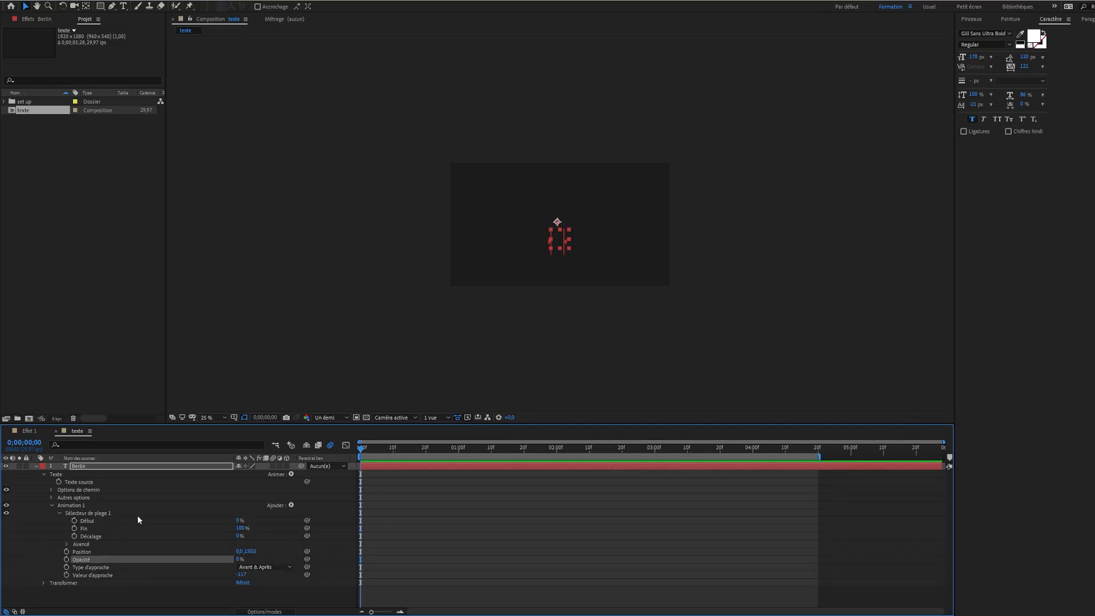
click(75, 519)
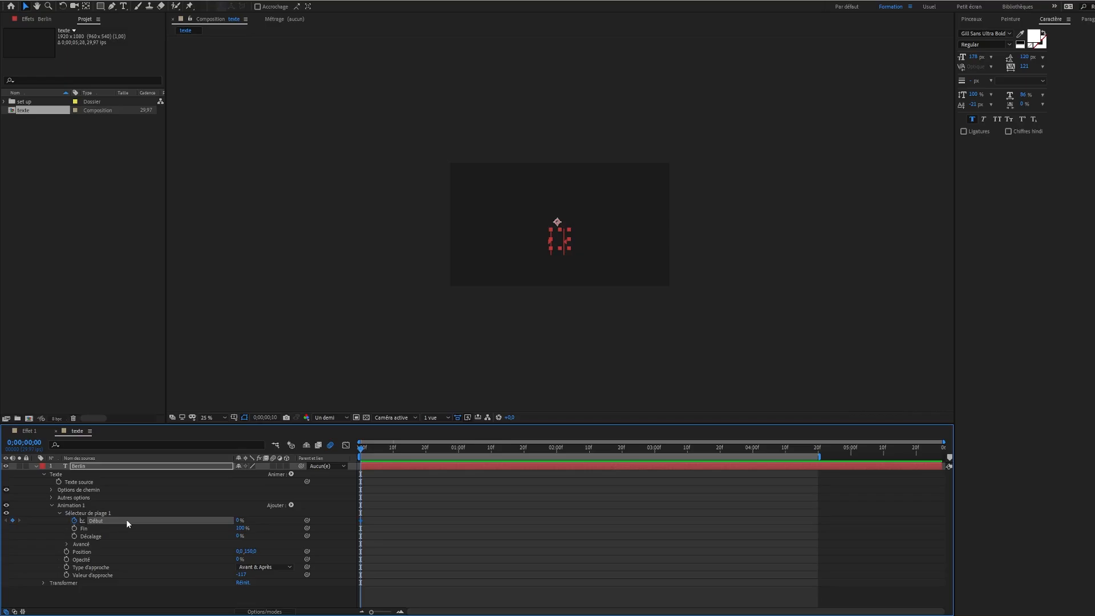
key(shift+Page_Down)
key(shift+Page_Down)
key(shift+Page_Down)
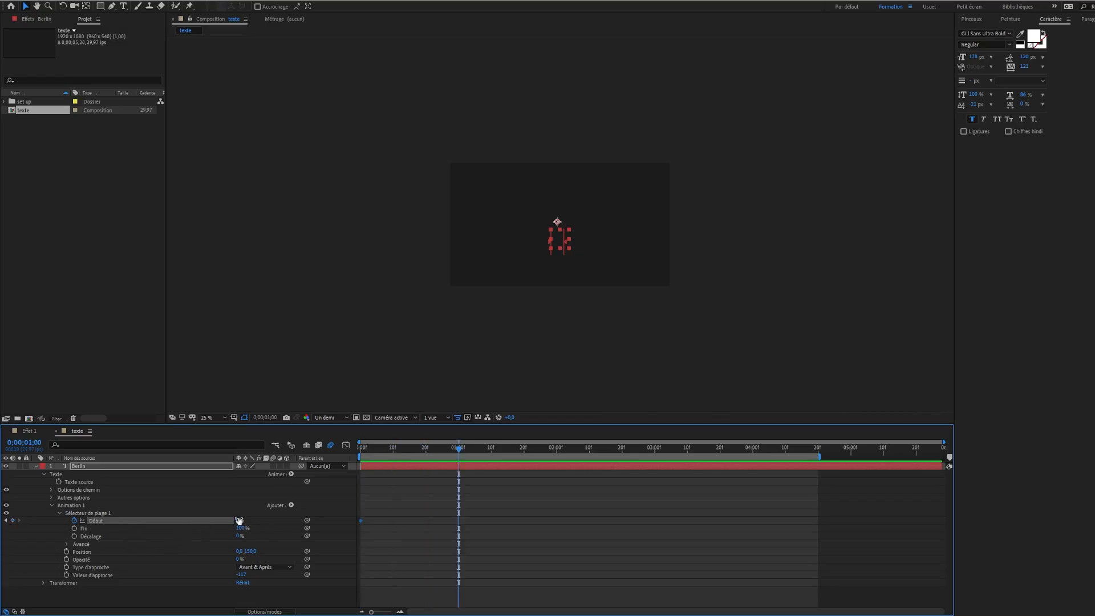
drag(238, 520, 517, 552)
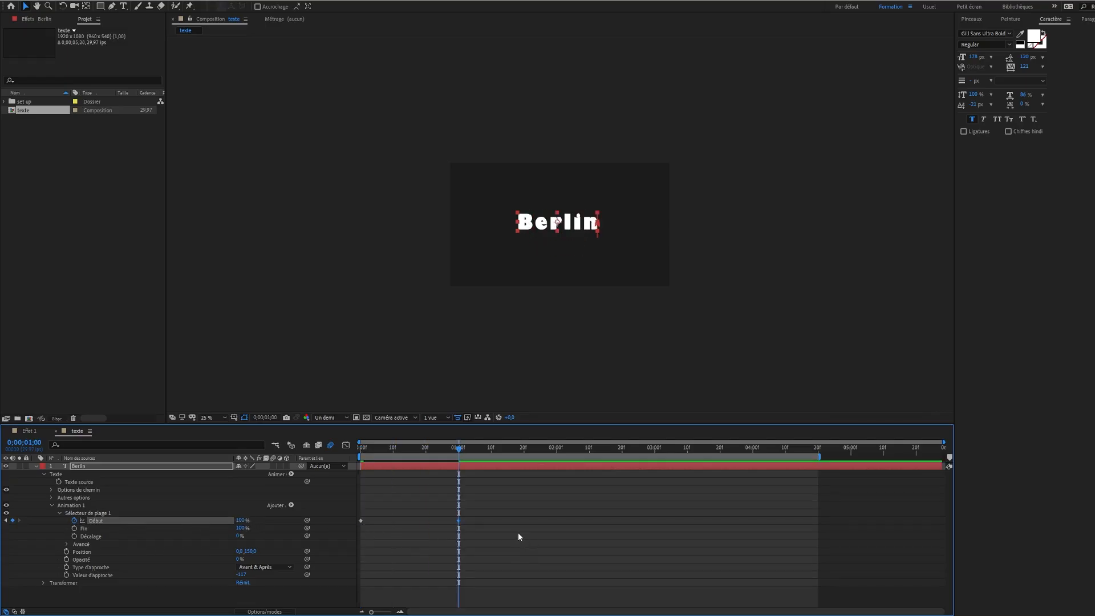
Ease both Début keyframes and lengthen the first keyframe's influence in the speed graph to create a sharp speed peak around the middle
drag(506, 510, 351, 543)
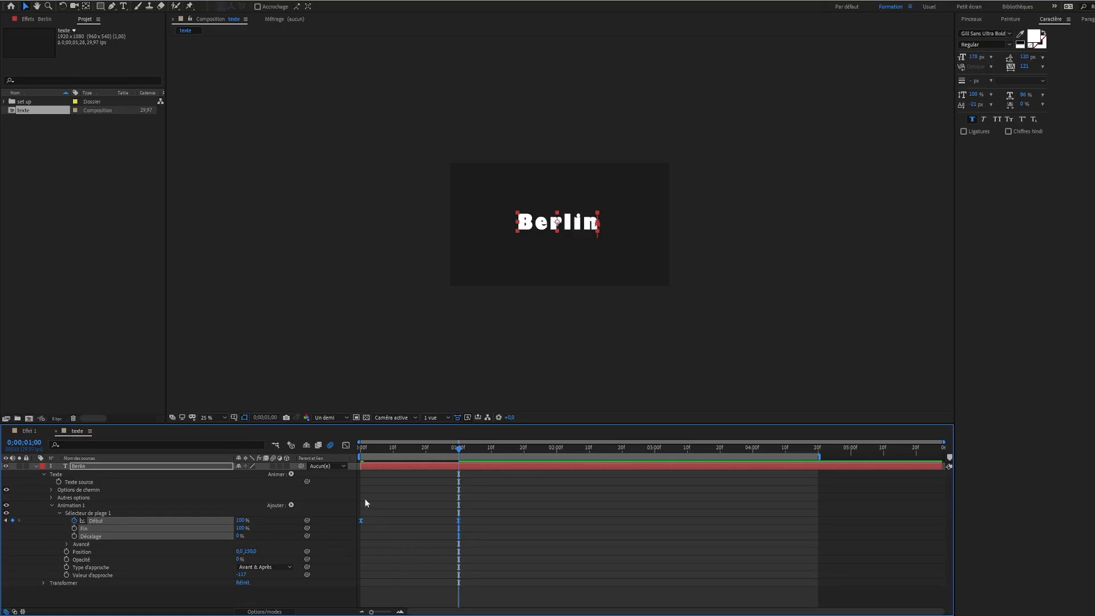
click(346, 445)
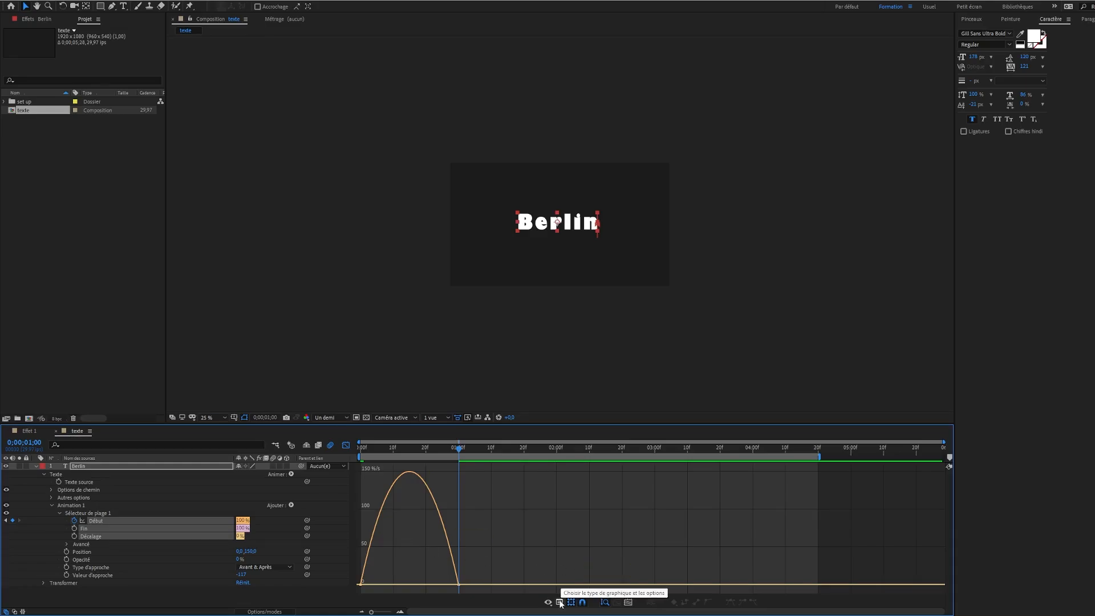
click(560, 603)
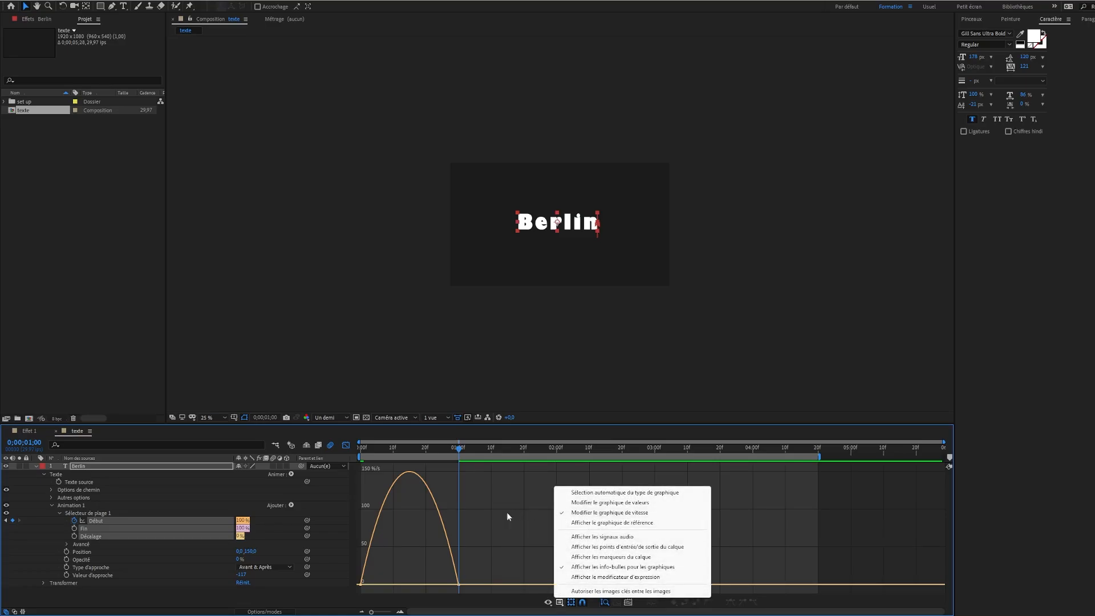
click(488, 516)
click(360, 584)
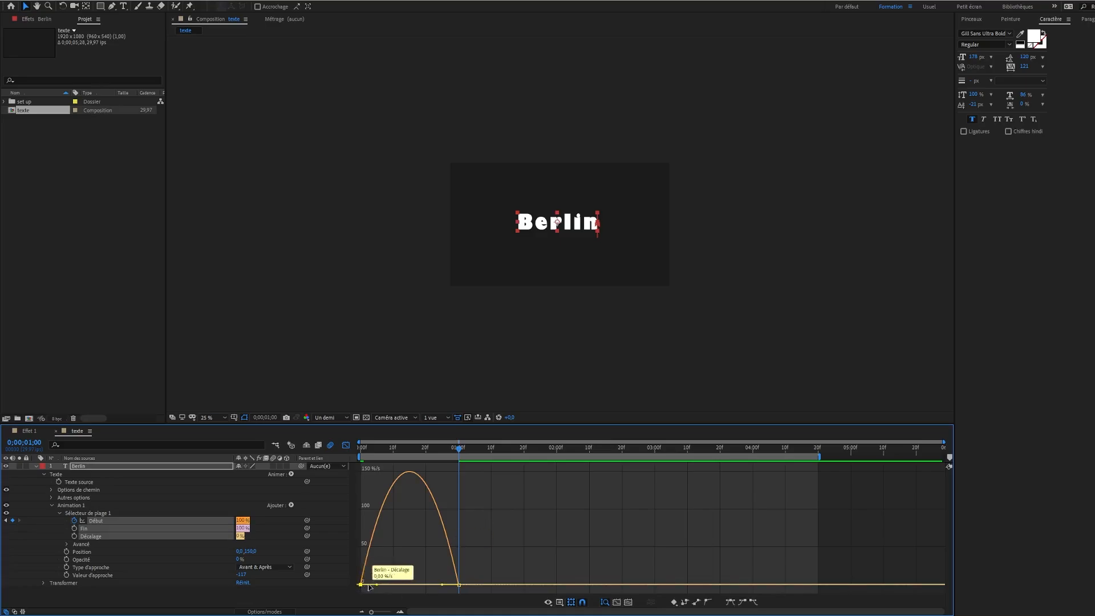
drag(377, 585, 410, 586)
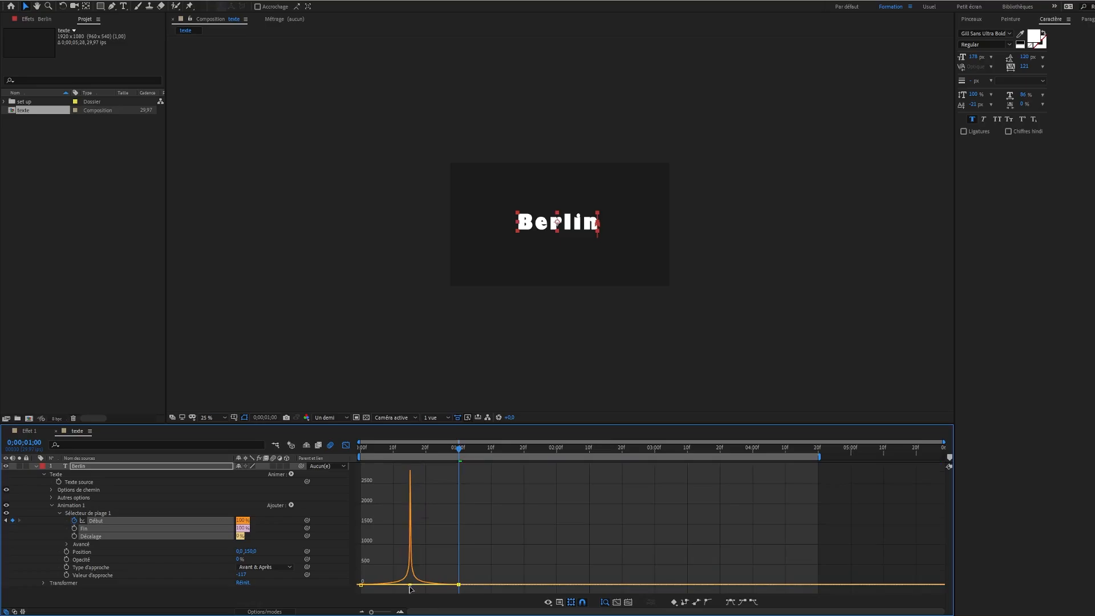
click(346, 445)
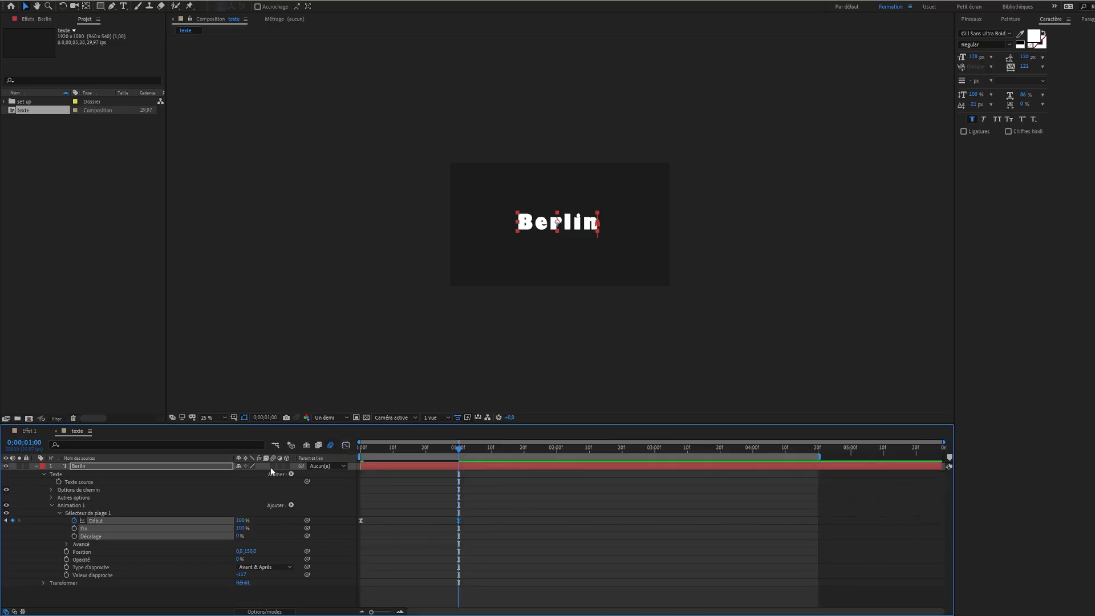
Enable motion blur on the Berlin layer and preview from the start with the work area ending just past 1 second
click(272, 466)
drag(368, 449, 333, 449)
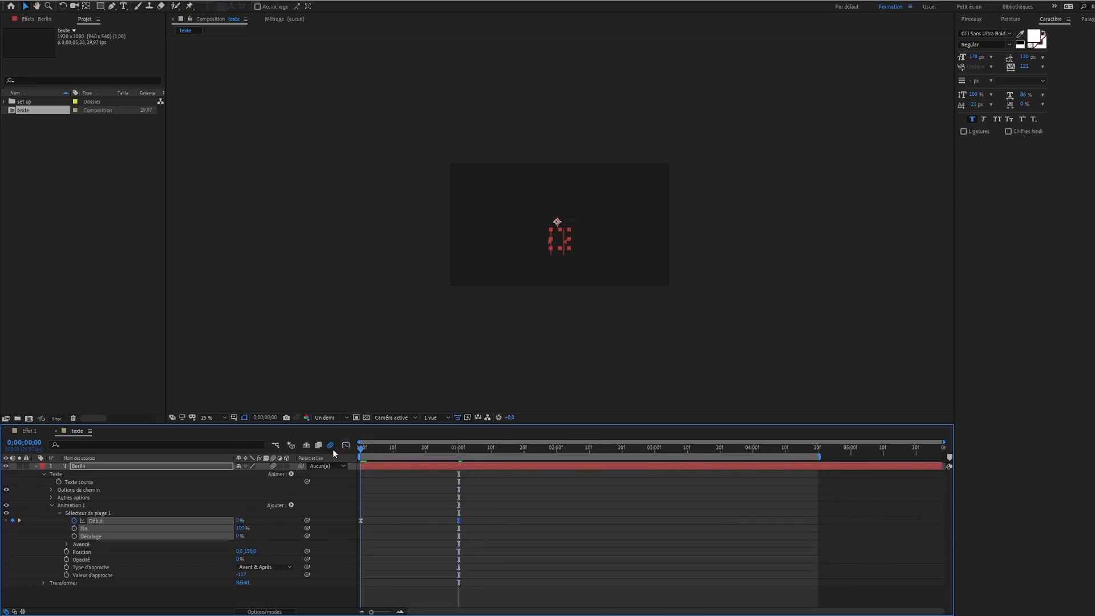
drag(819, 457, 476, 457)
key(space)
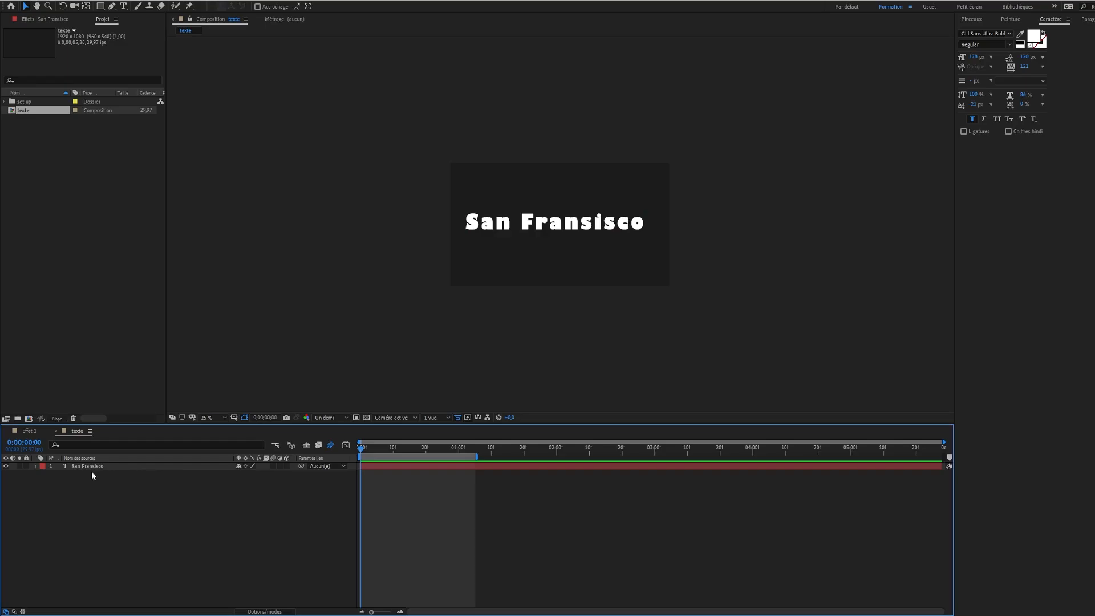
Add an Echelle text animator to the San Fransisco layer and include the Opacité property in it
click(36, 466)
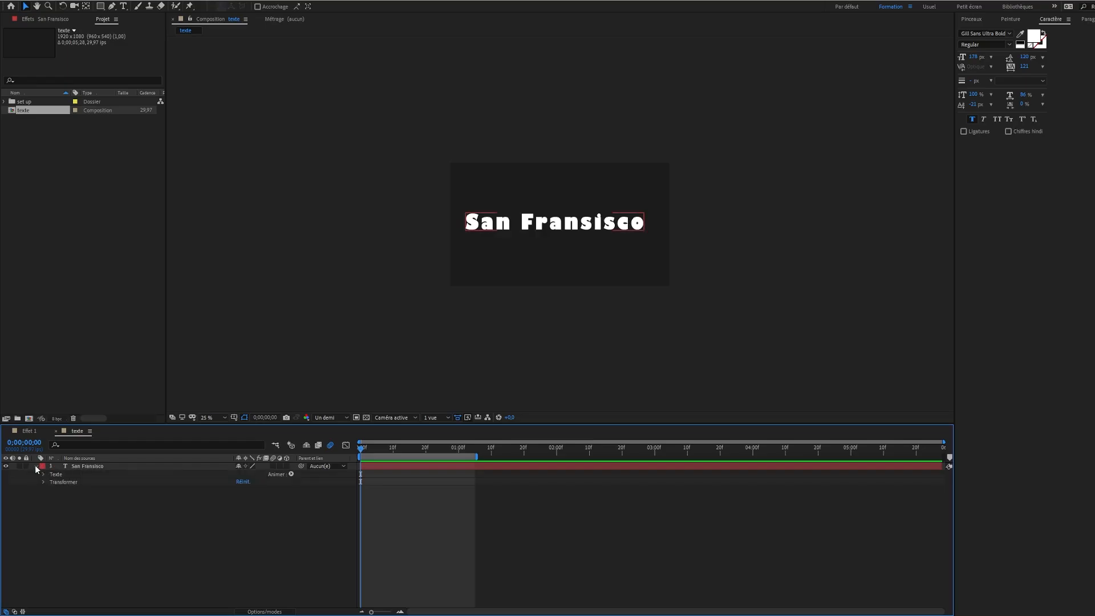
click(291, 474)
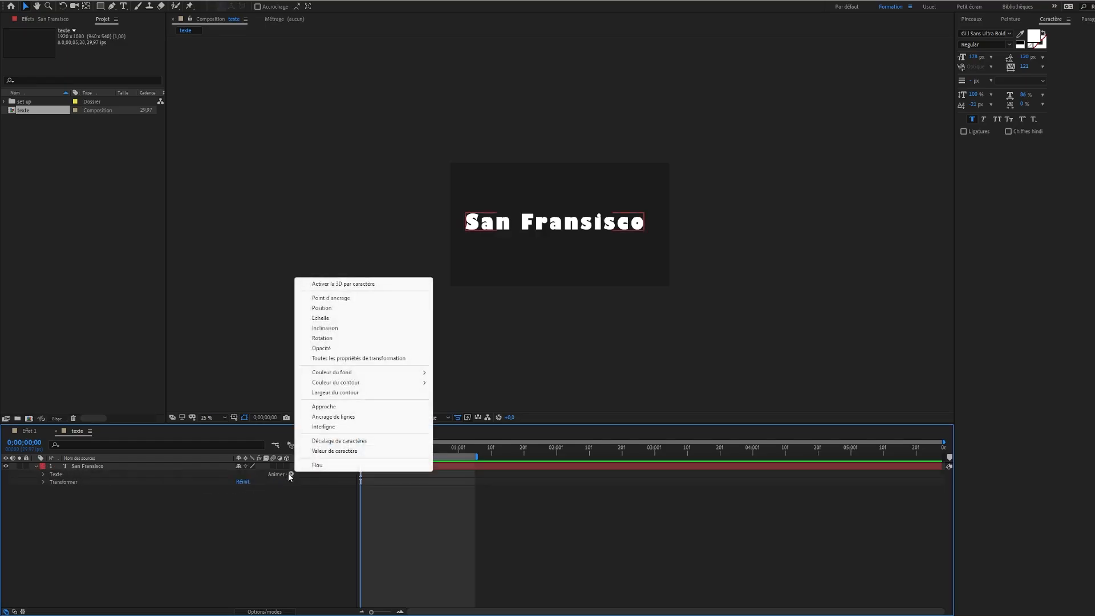
click(323, 318)
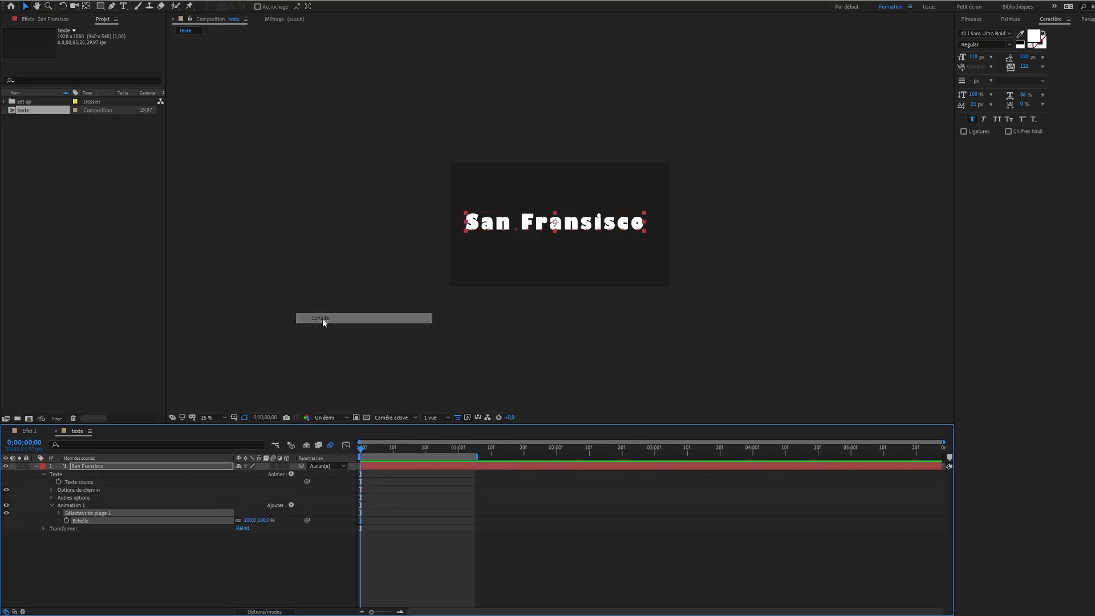
click(290, 505)
mouse_move(308, 509)
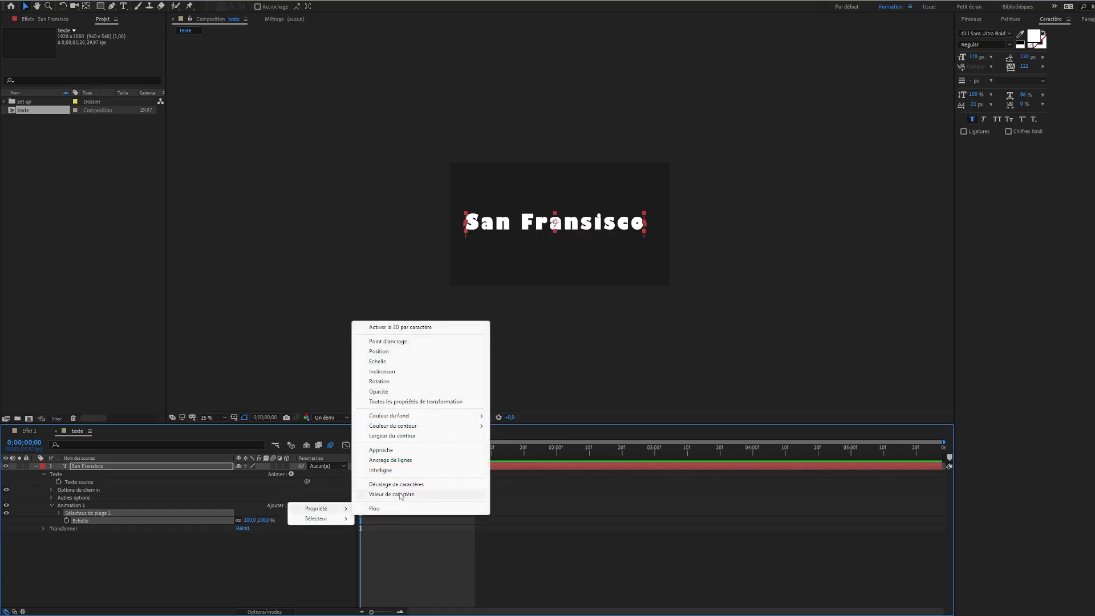
click(397, 392)
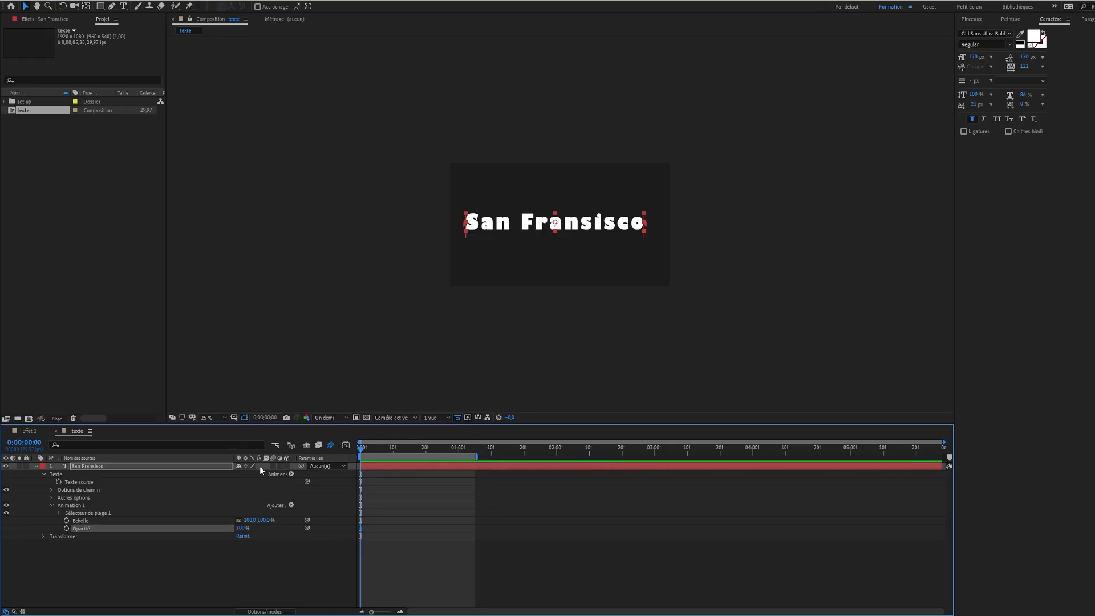
Set the San Fransisco animator's Echelle to 0% and its Opacité to 0%
click(263, 520)
text(0)
key(Return)
text(0)
key(Return)
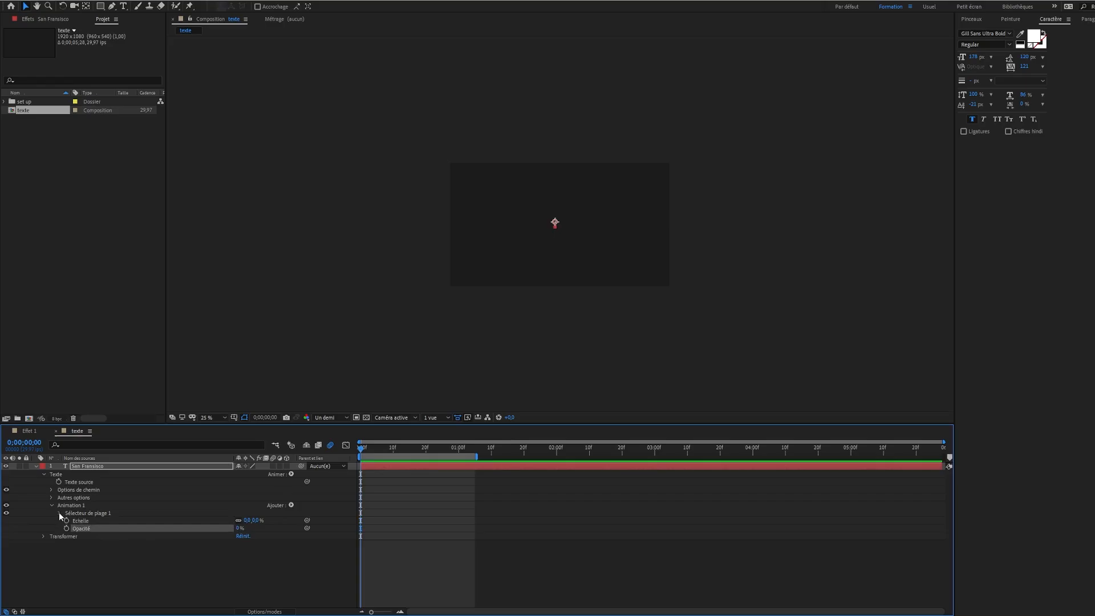
Keyframe the San Fransisco range selector's Décalage from -100% at the start of the composition to 100% at 1 second
click(60, 513)
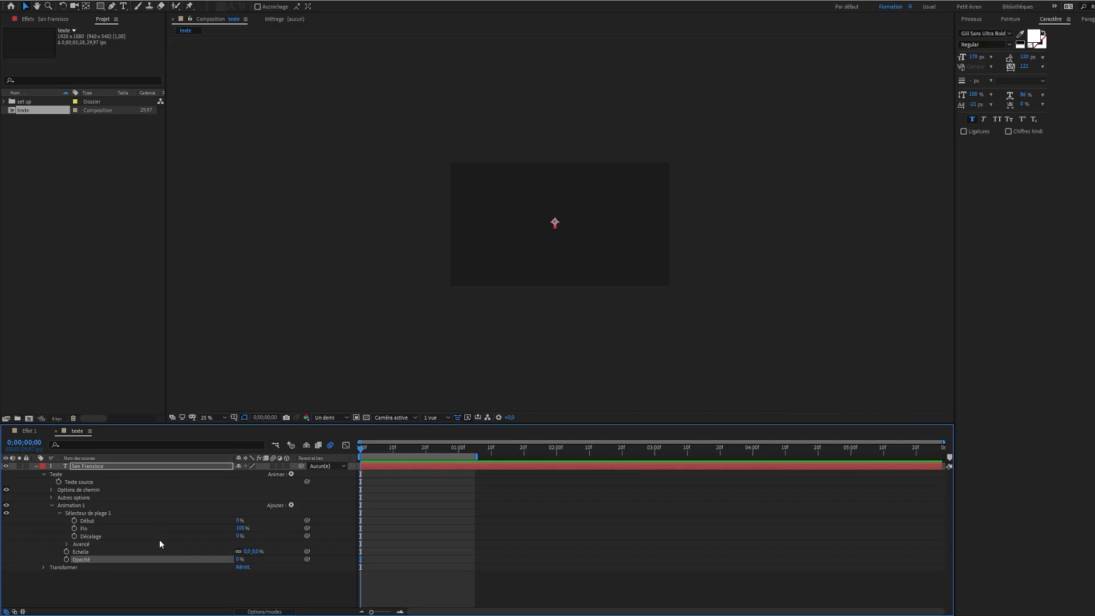
drag(238, 536, 130, 537)
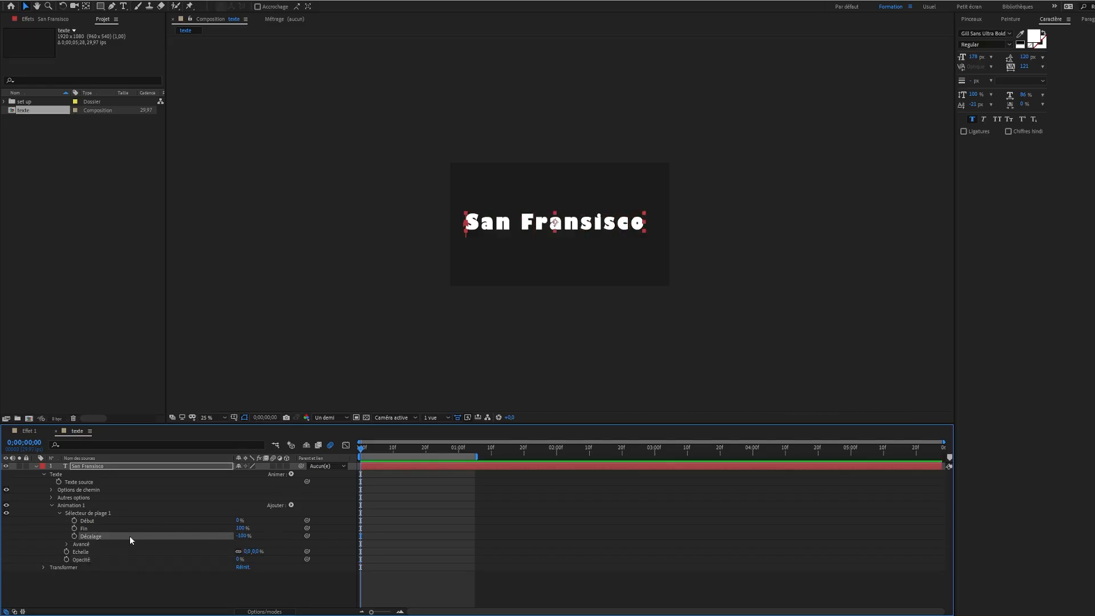
click(75, 536)
key(shift+Page_Down)
key(shift+Page_Down)
key(shift+Page_Down)
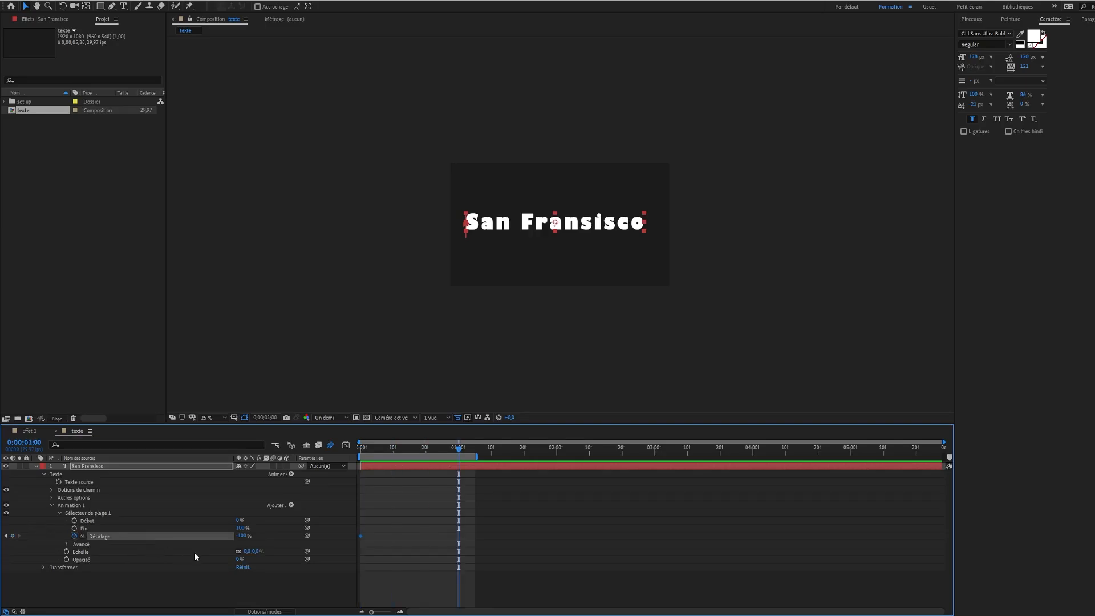
drag(241, 539, 463, 553)
Set the range selector's Forme to Dégradé du haut, Lisser vers le haut to 30% and Lisser vers le bas to 100%
click(67, 543)
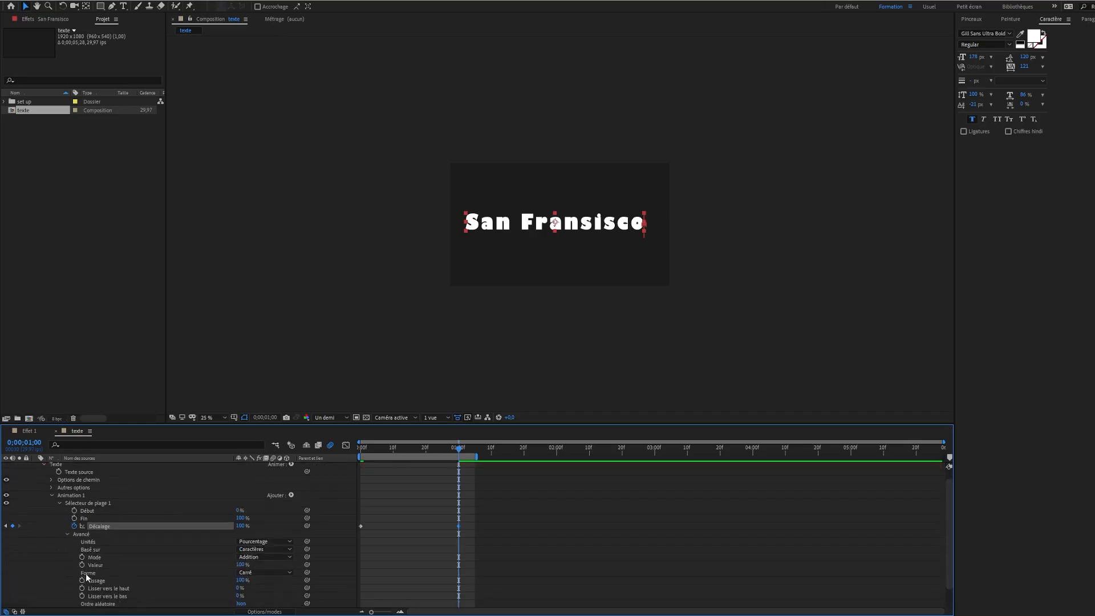
click(254, 573)
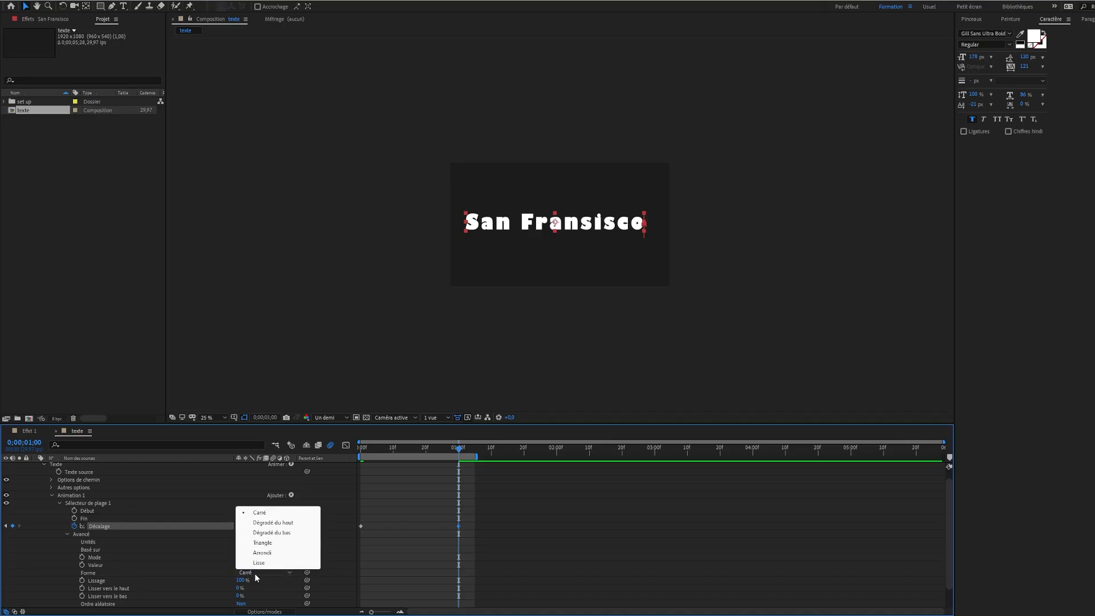
click(271, 523)
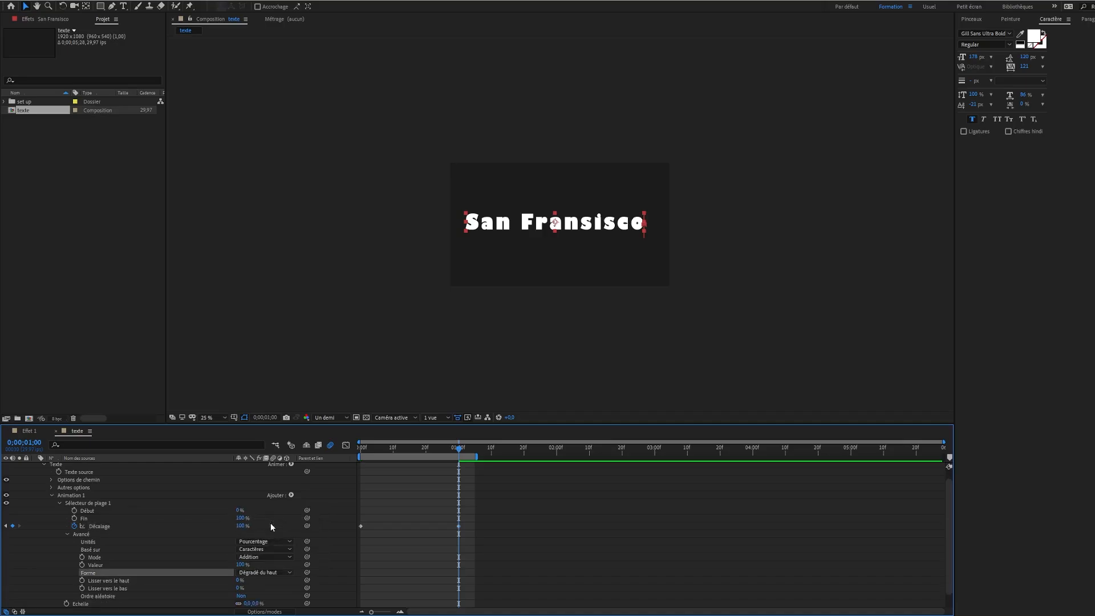
scroll(180, 545, down, 1)
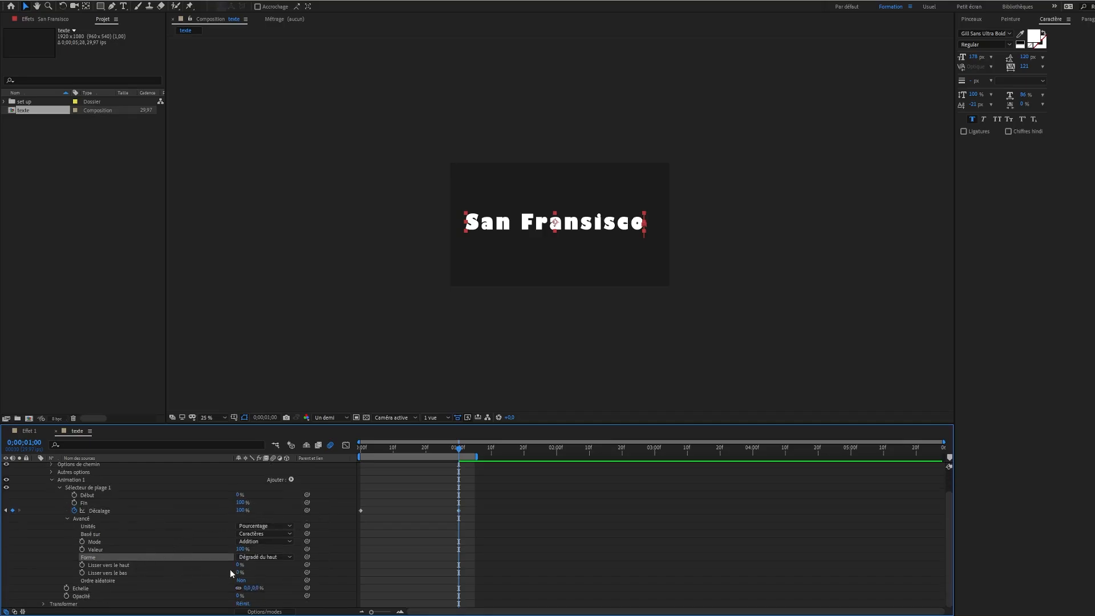
drag(237, 564, 255, 565)
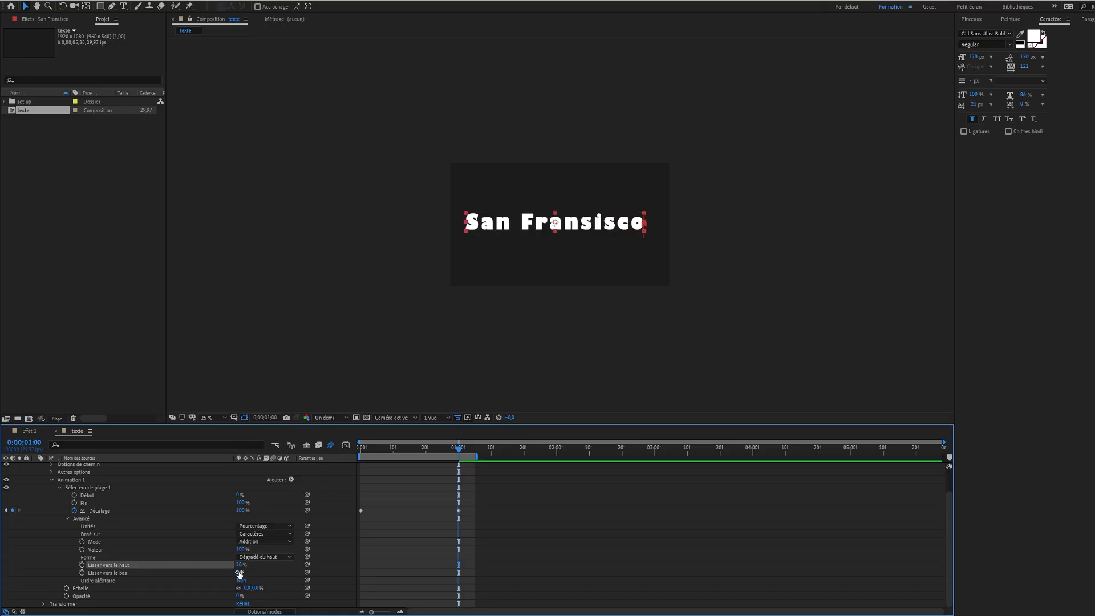
drag(240, 572, 351, 583)
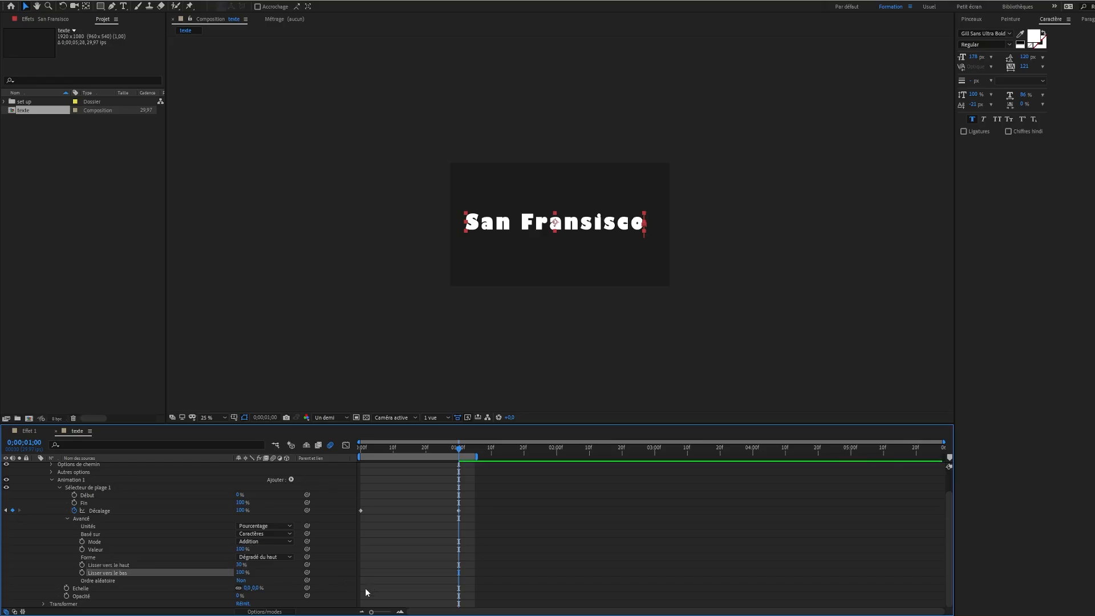
Ease both Décalage keyframes and enable motion blur on the San Fransisco layer, previewing the animation from the start
drag(486, 503, 353, 526)
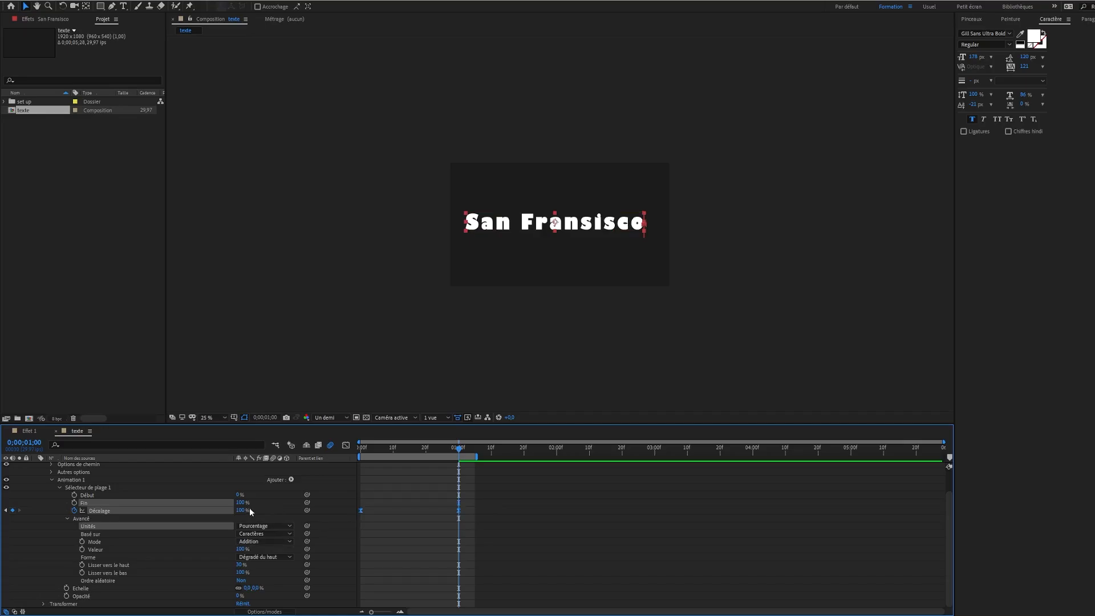
scroll(260, 494, up, 2)
click(273, 466)
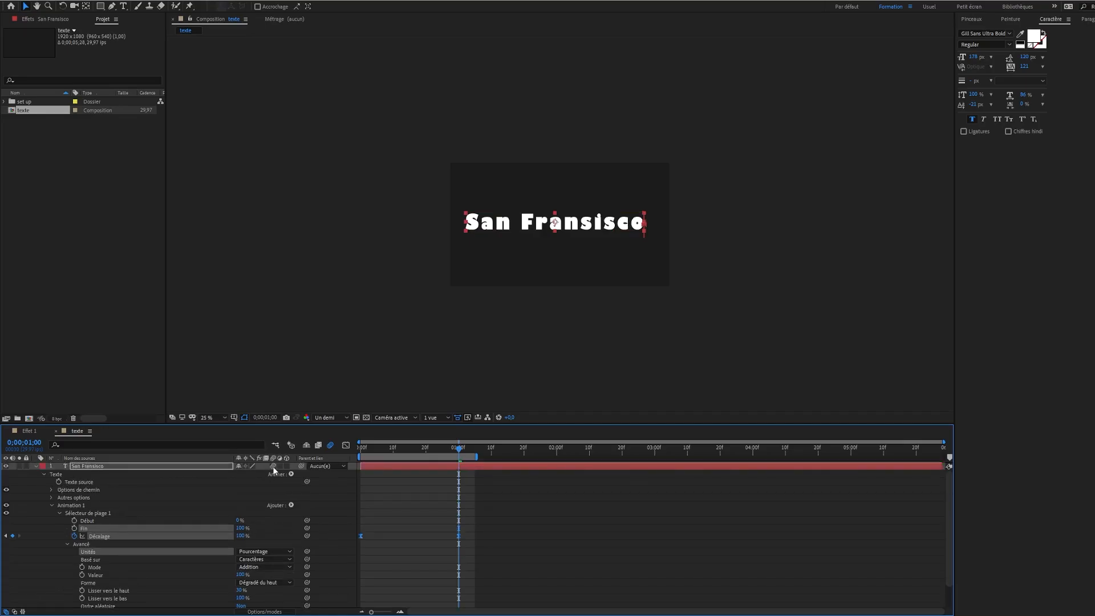
key(Home)
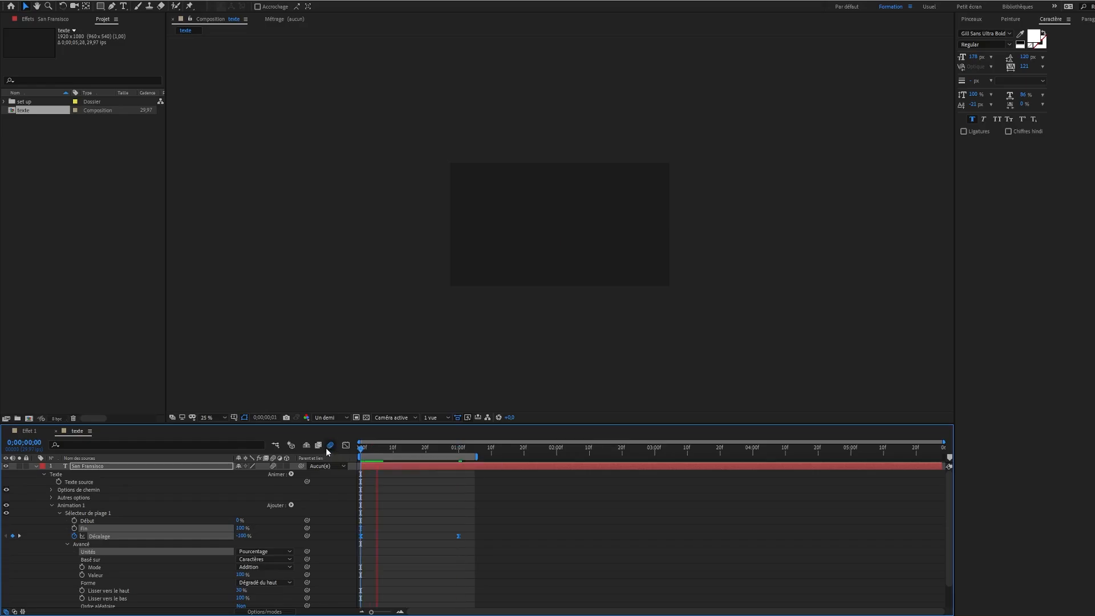
key(space)
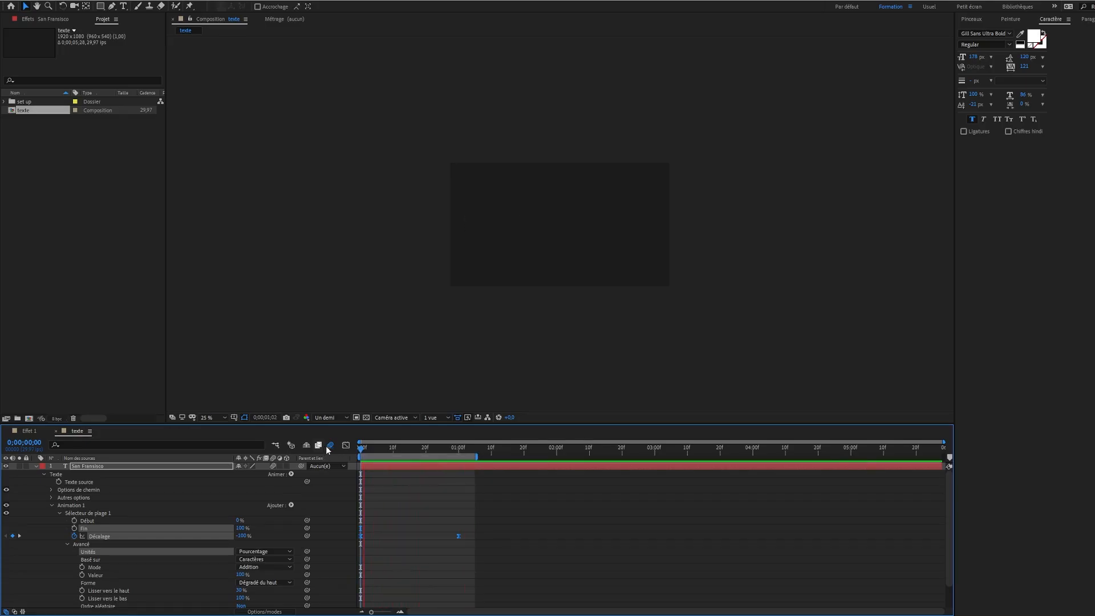
Extend the work area to just before 2 seconds and move the San Fransisco layer's last Décalage keyframe to about 1 second 21 frames, previewing the slower animation
drag(476, 457, 546, 458)
click(475, 525)
drag(459, 536, 527, 537)
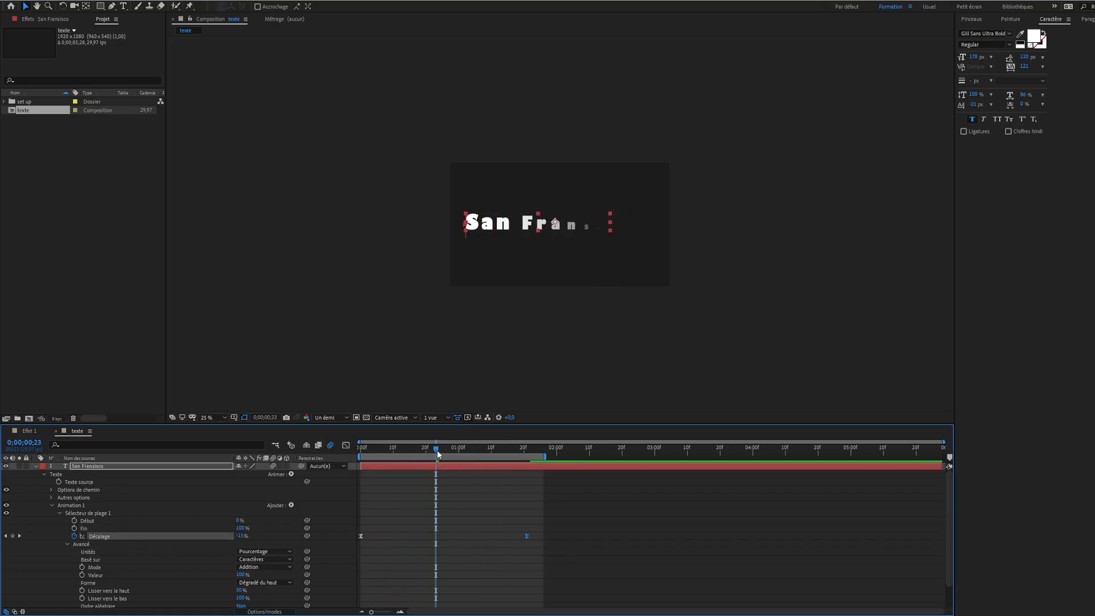
key(space)
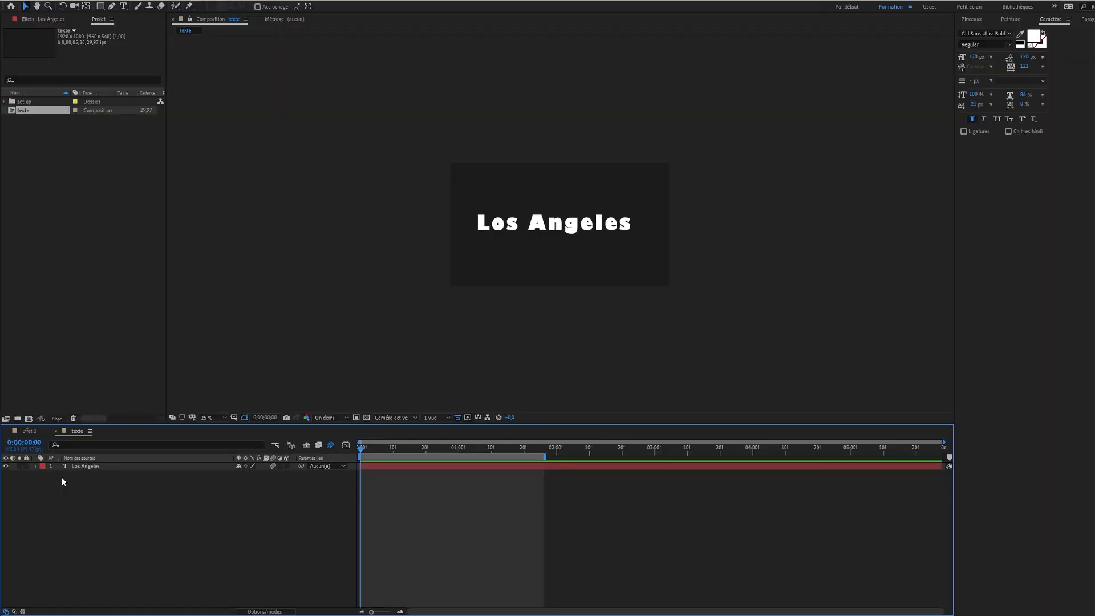
Add an Approche animator with an Opacité property to the Los Angeles layer, setting Valeur d'approche to about -101 and Opacité to 0%
click(36, 466)
click(291, 474)
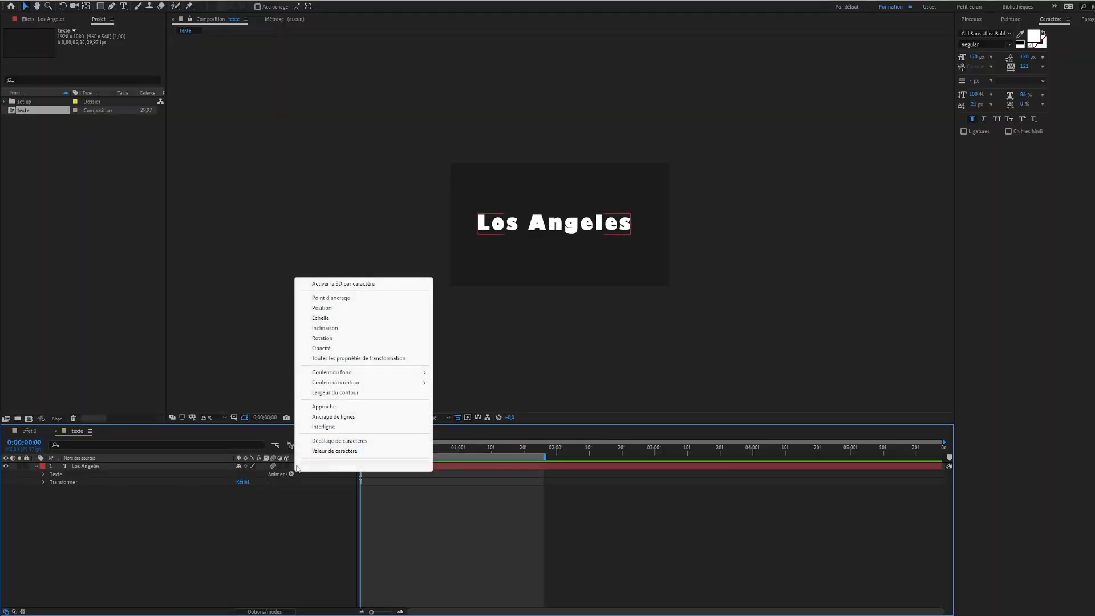
click(340, 406)
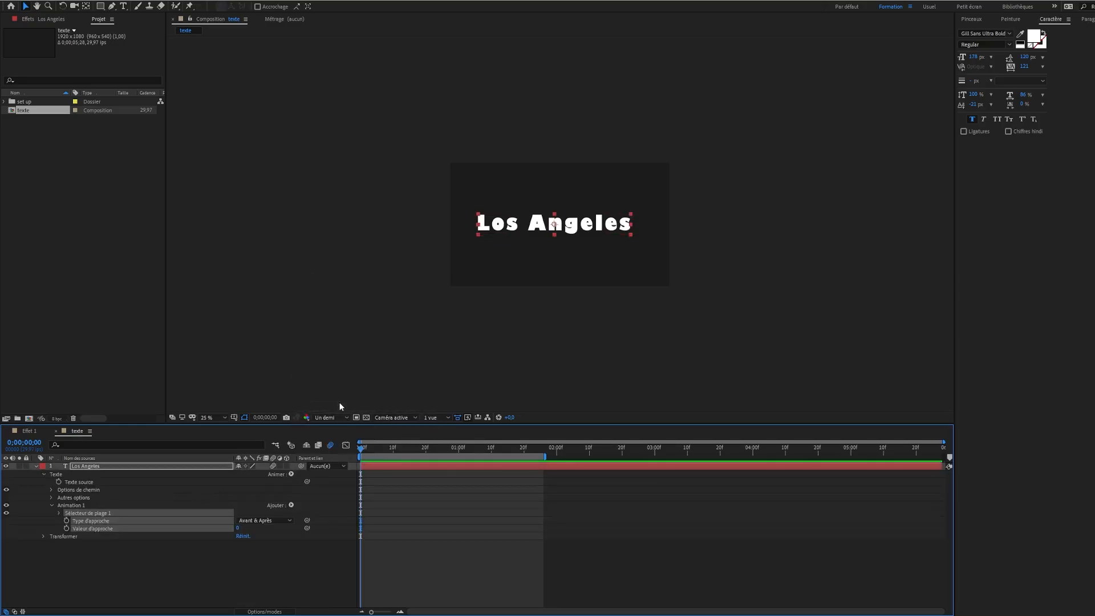
click(291, 505)
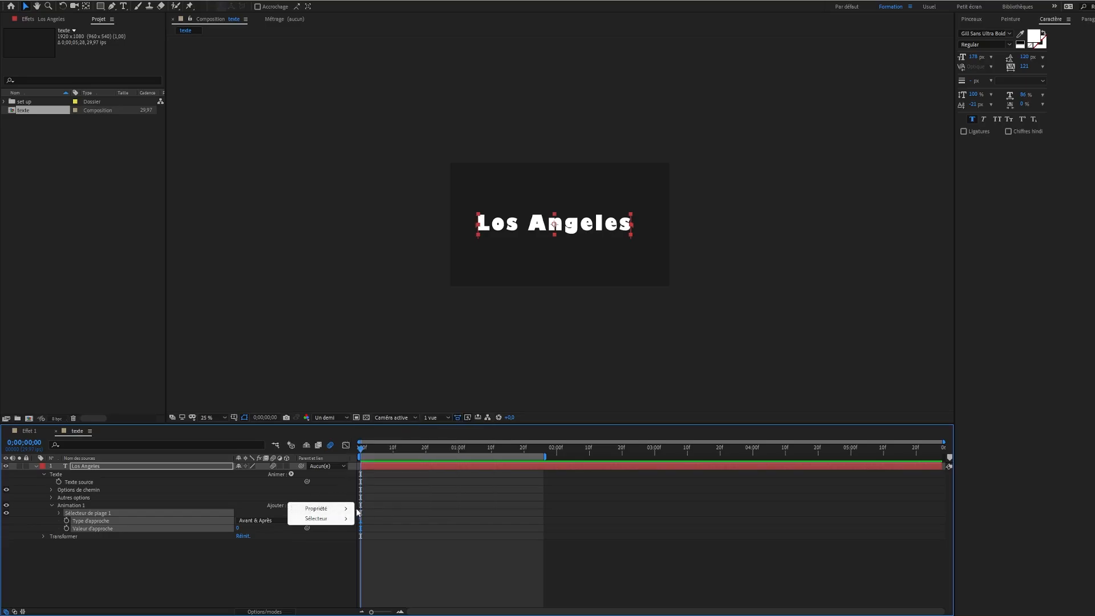
mouse_move(346, 509)
click(381, 393)
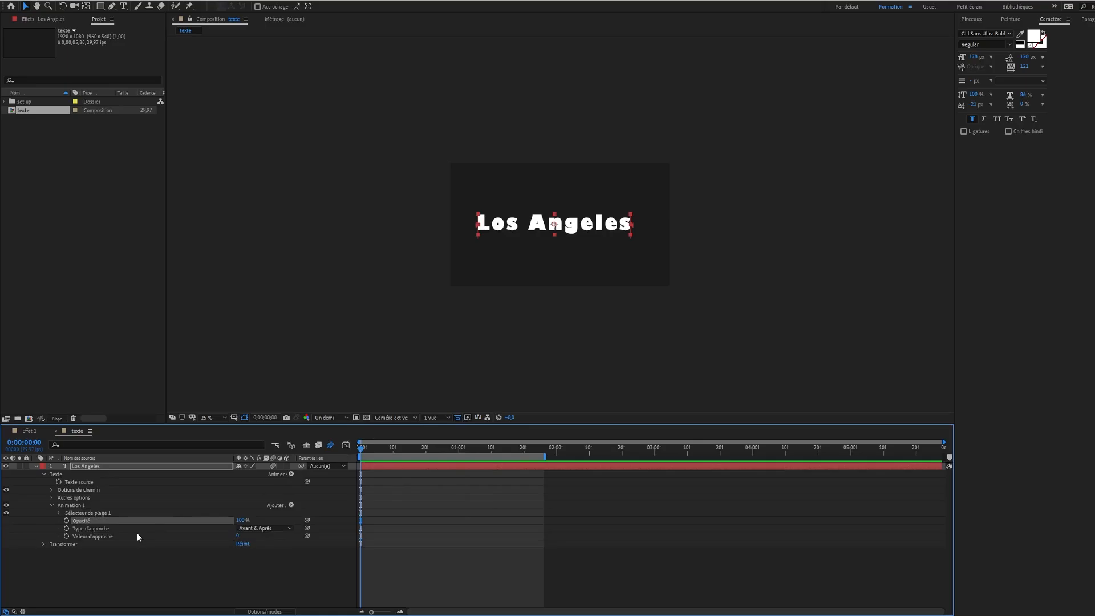
drag(237, 535, 197, 540)
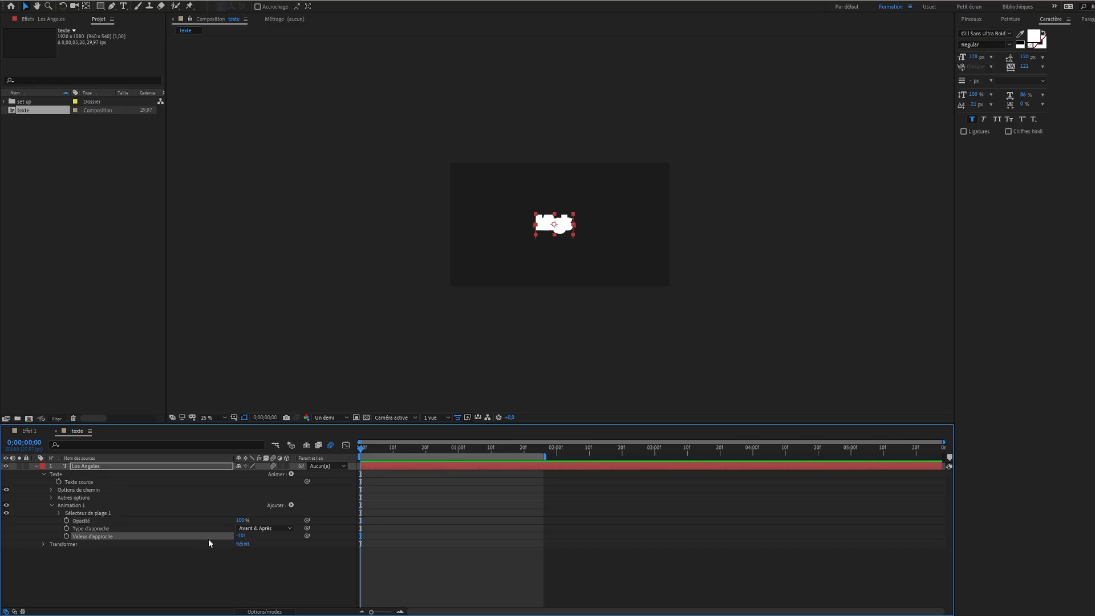
drag(243, 522, 157, 522)
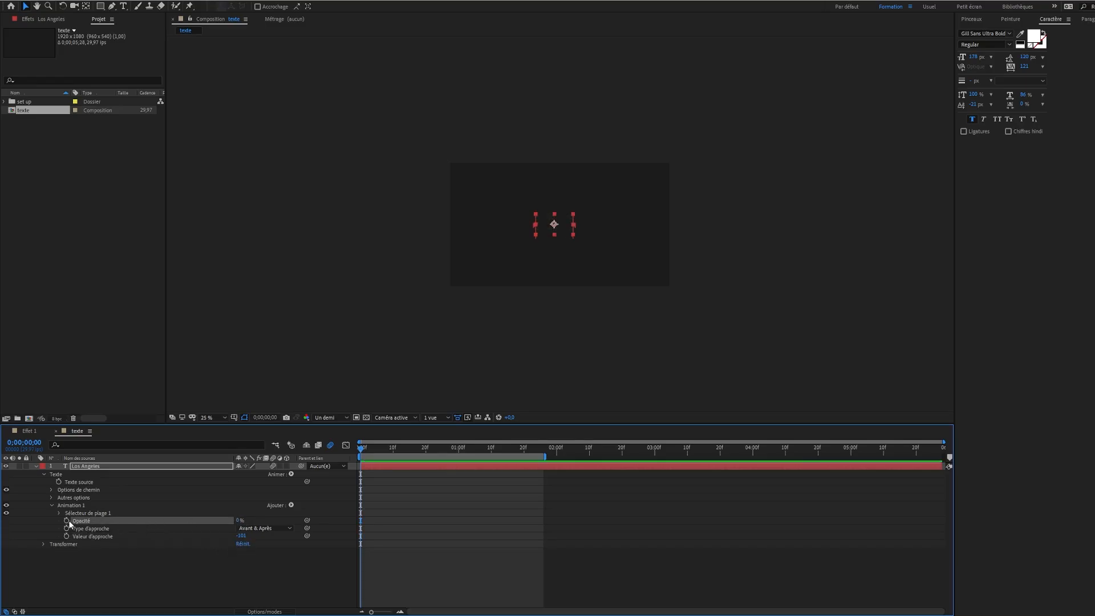
Keyframe the Los Angeles range selector's Début from 0% at the start of the composition to 100% at 1 second
click(59, 513)
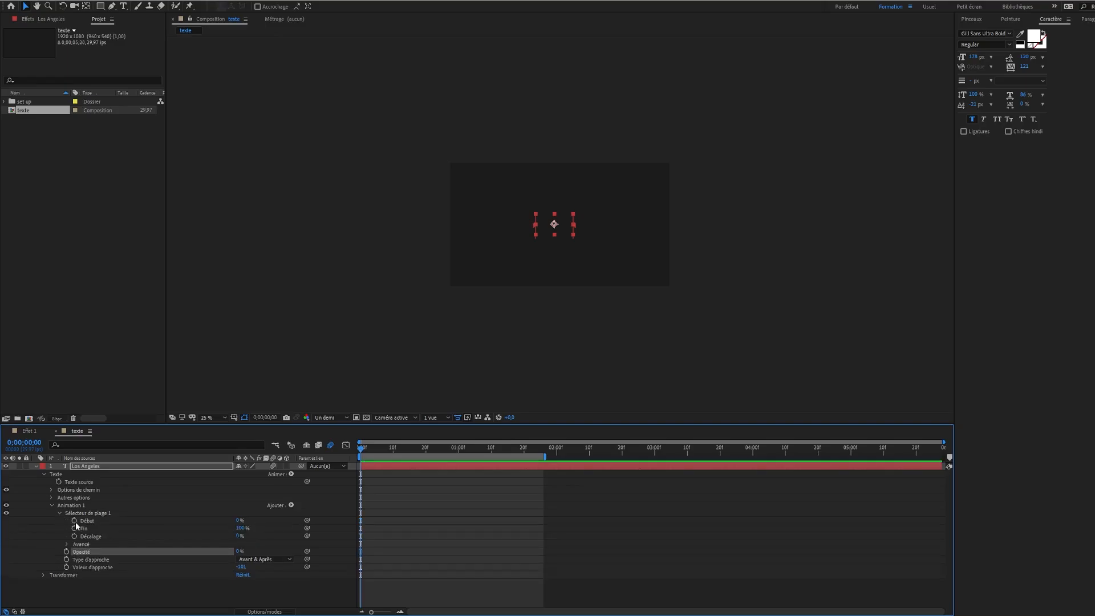
click(74, 520)
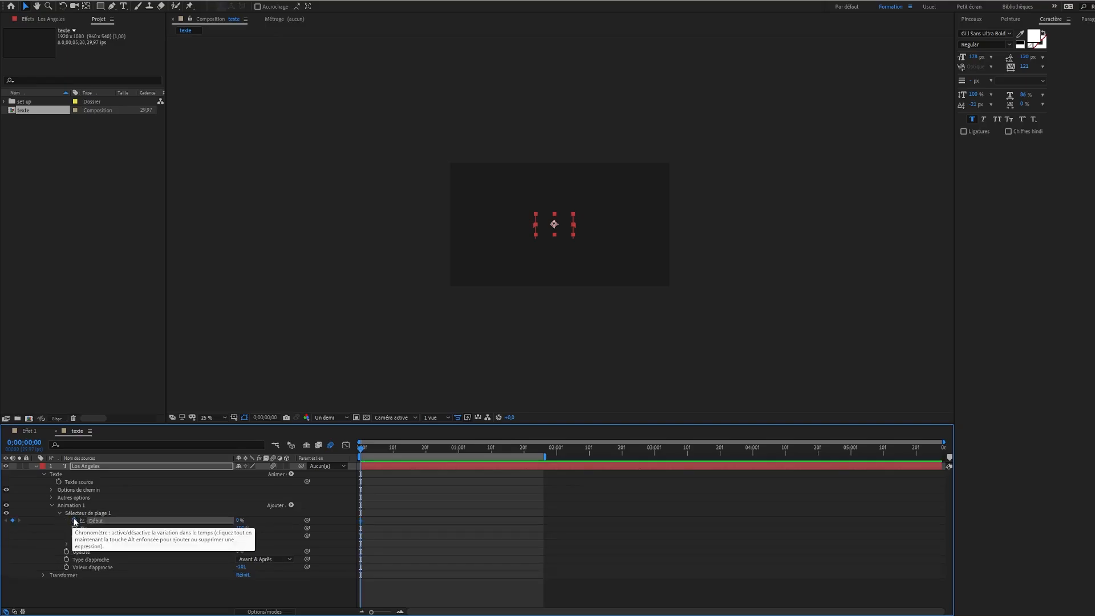
key(shift+Page_Down)
key(shift+Page_Down)
key(shift+Page_Down)
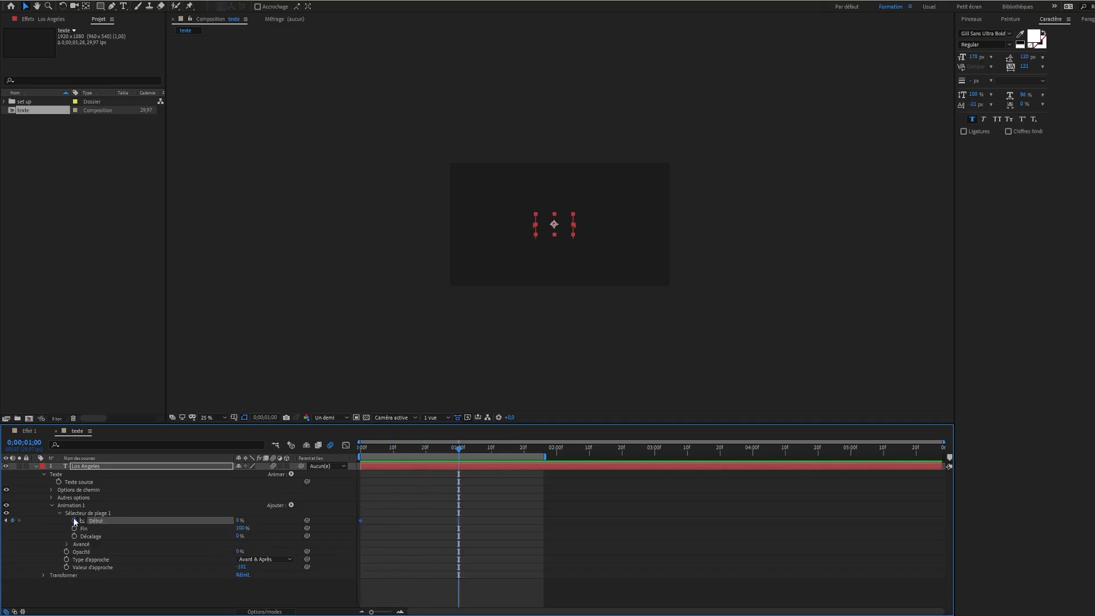
drag(239, 520, 353, 534)
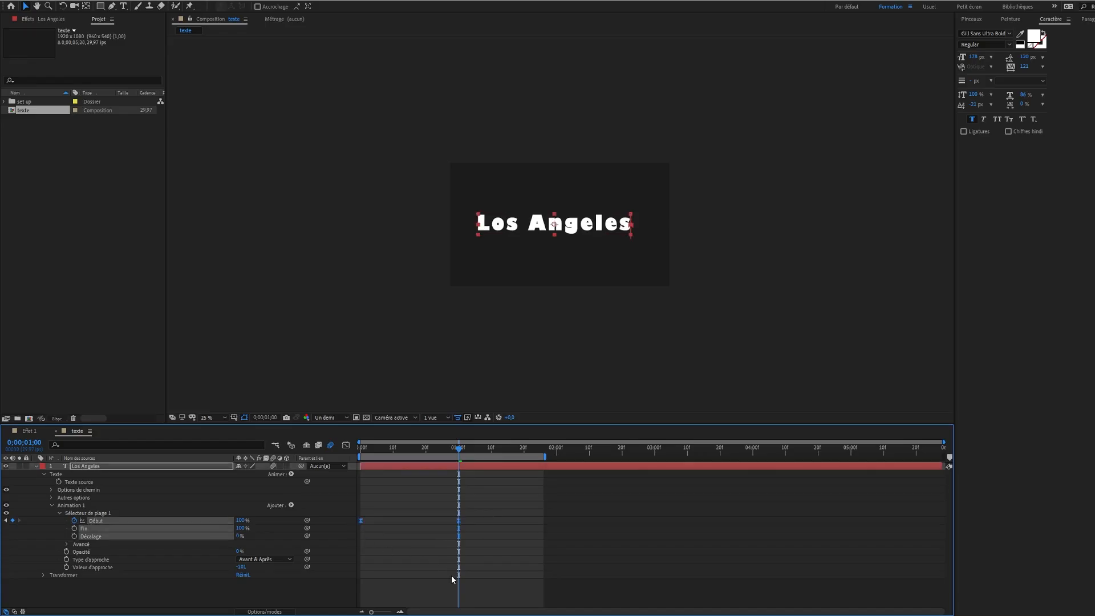
Reshape the speed curve of the eased Début keyframes into a sharp peak midway between them by lengthening their influence handles
click(346, 446)
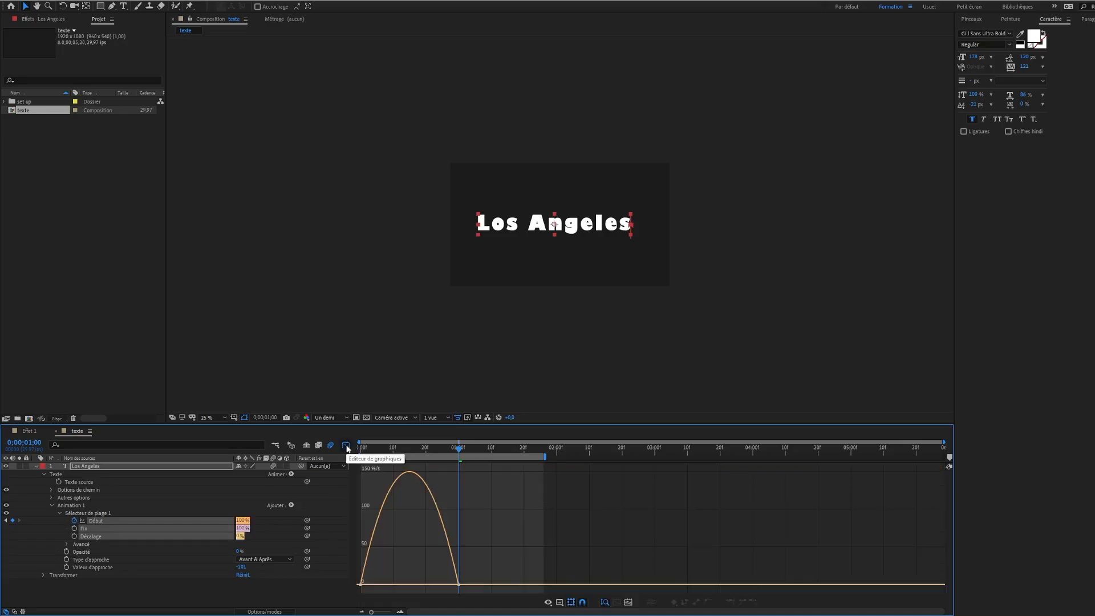
click(374, 585)
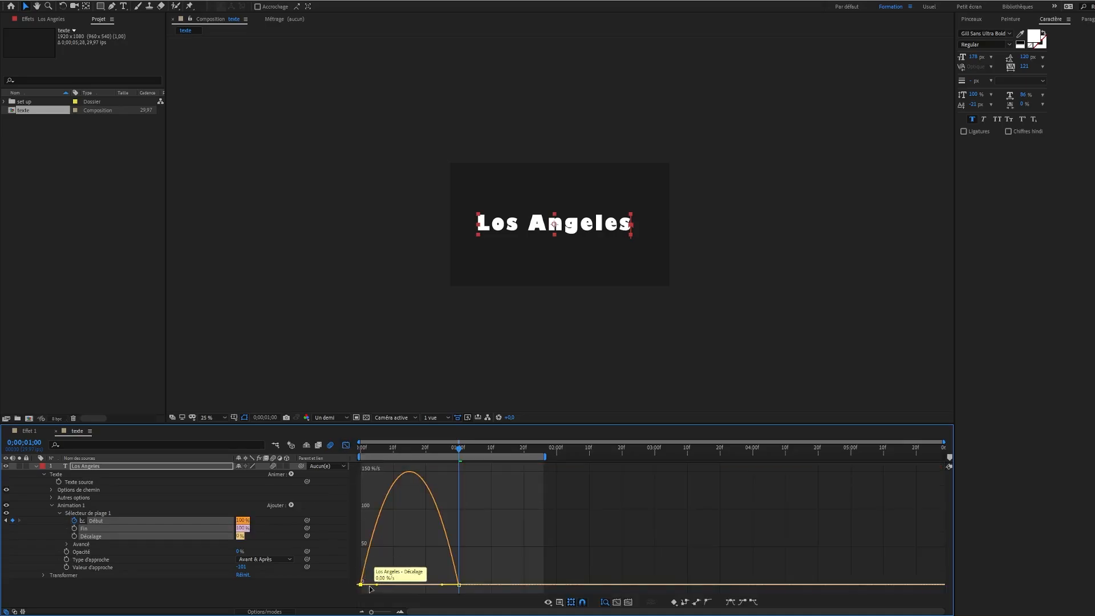
drag(374, 584, 409, 585)
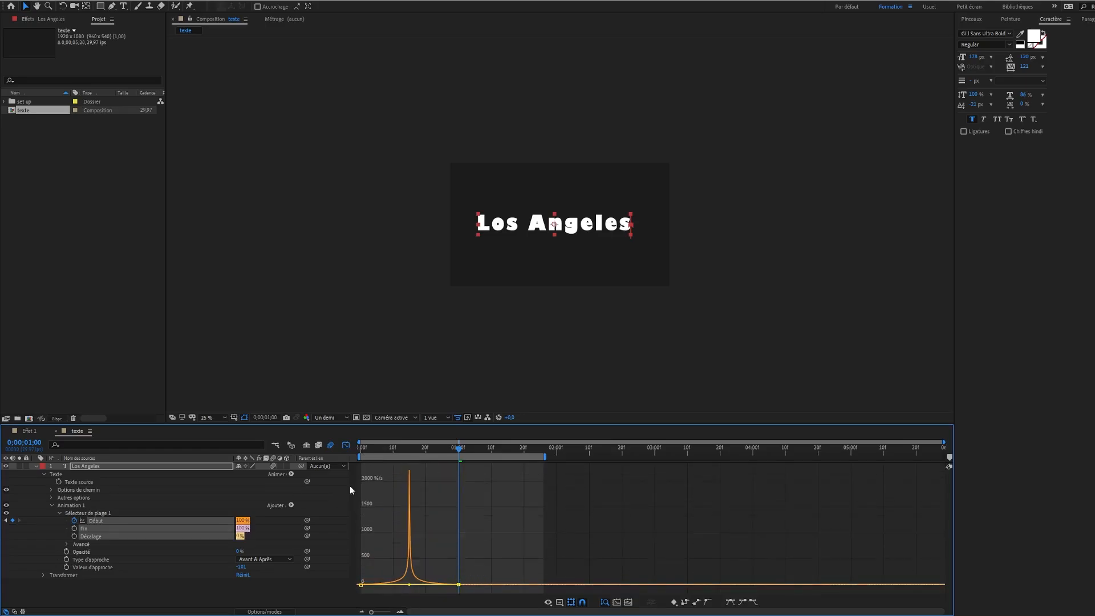
click(345, 446)
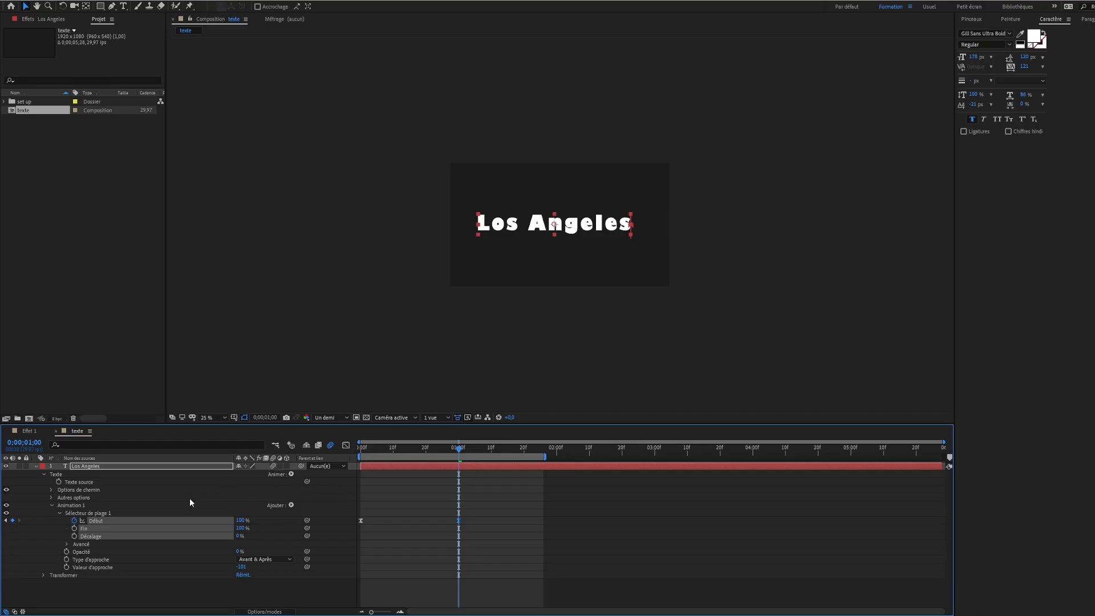
Collapse the Los Angeles animator and preview the text animation from the start of the composition
click(51, 505)
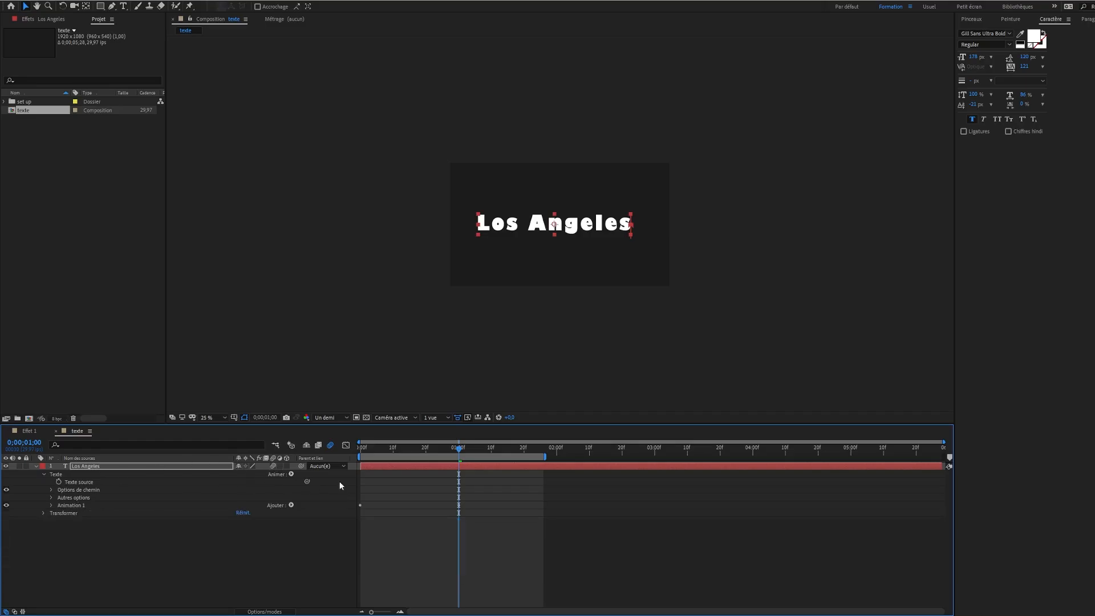
key(Home)
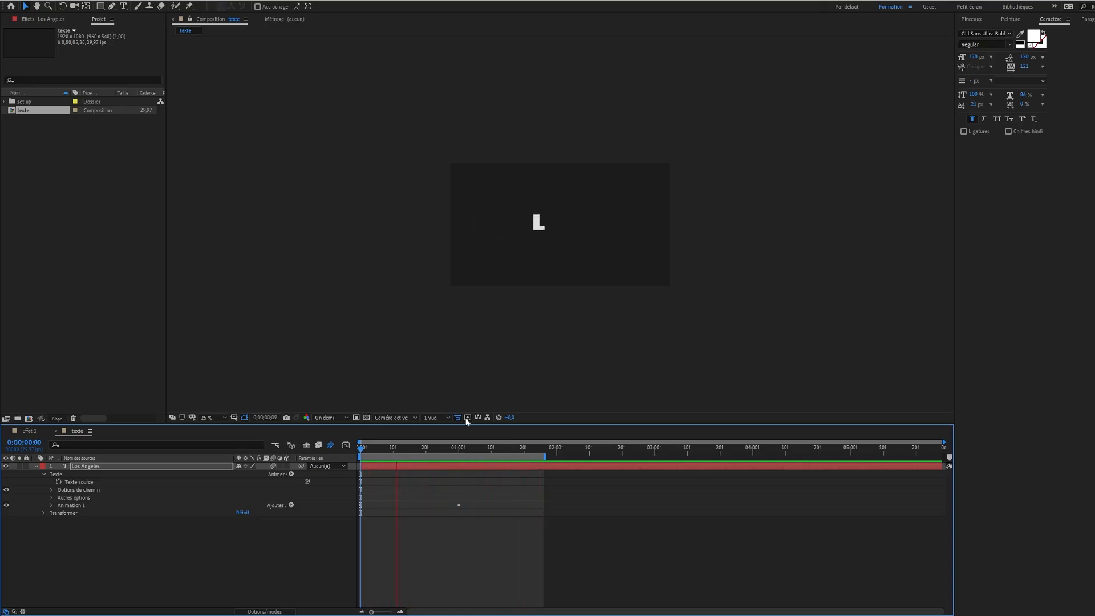
click(454, 442)
key(Home)
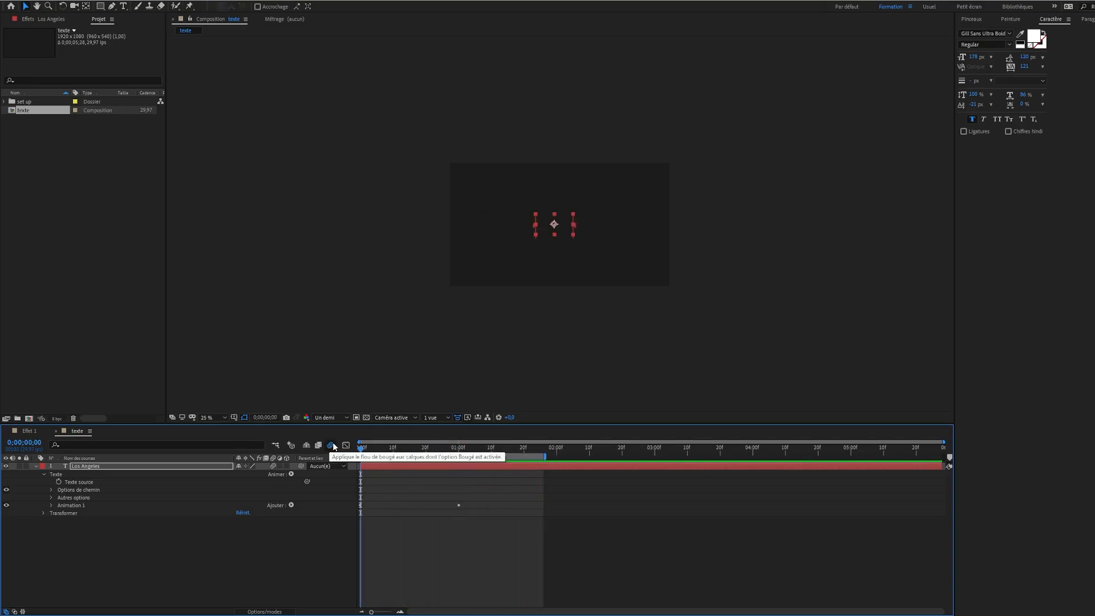